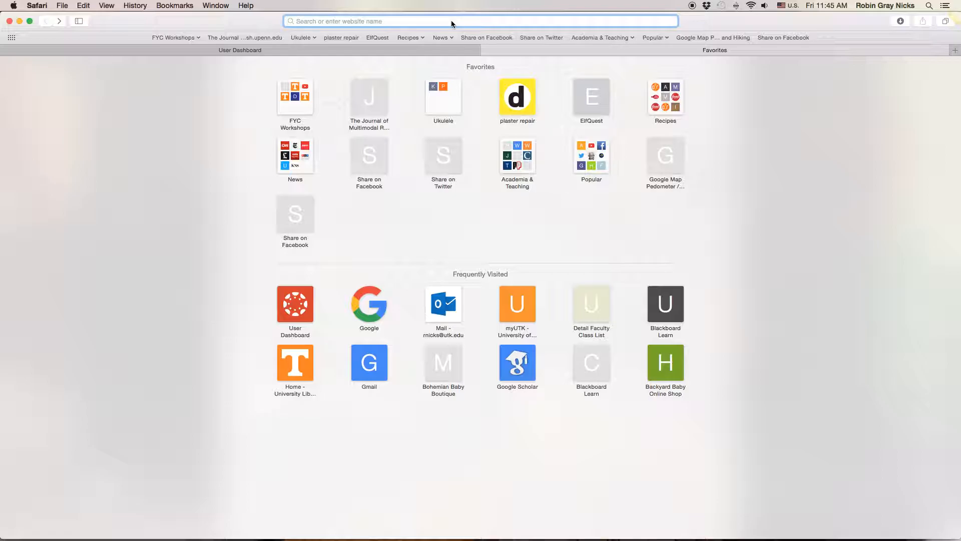
- Open the Office of Information Technology's Web Surveys page at oit.utk.edu/research/websurveys/
{"action": "type", "text": "oit"}
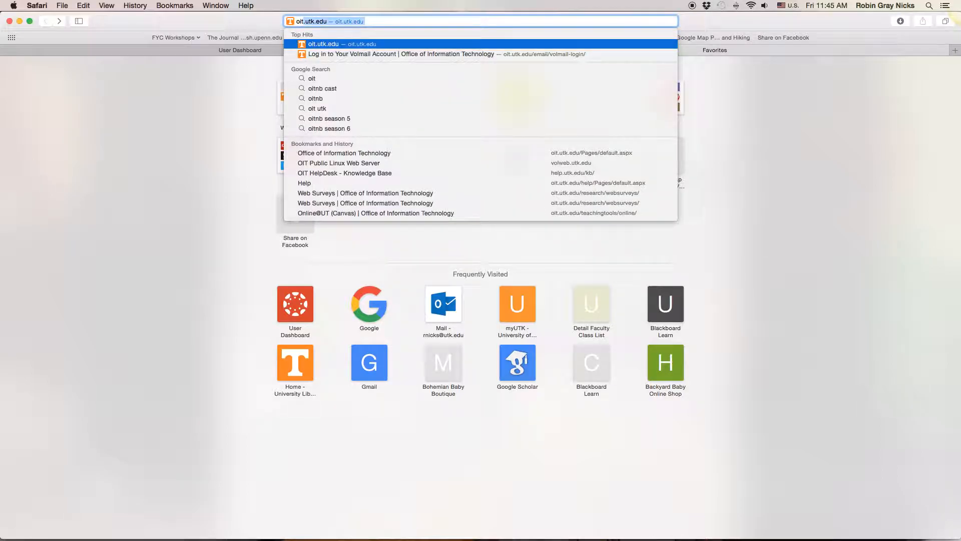
{"action": "type", "text": ".utk.edu/res"}
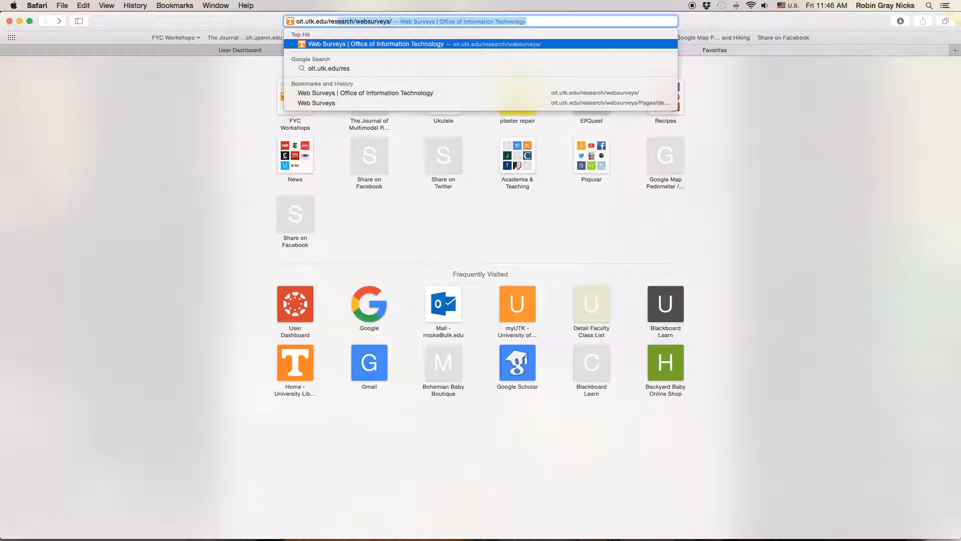
{"action": "key", "text": "Return"}
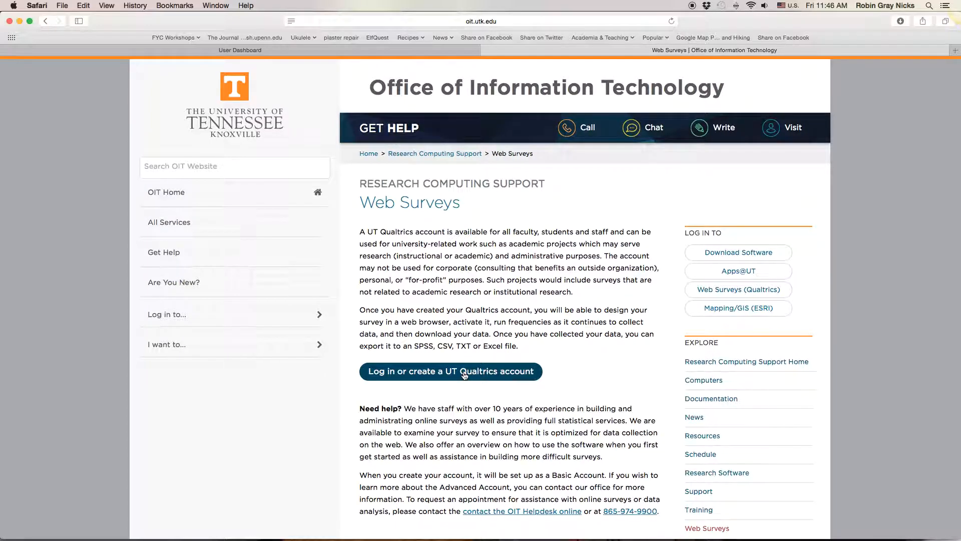
- Go from the Web Surveys page to the UT Qualtrics account login and on to the projects list
{"action": "scroll", "coordinate": [457, 378], "scroll_direction": "down", "scroll_amount": 1}
{"action": "scroll", "coordinate": [458, 377], "scroll_direction": "down", "scroll_amount": 4}
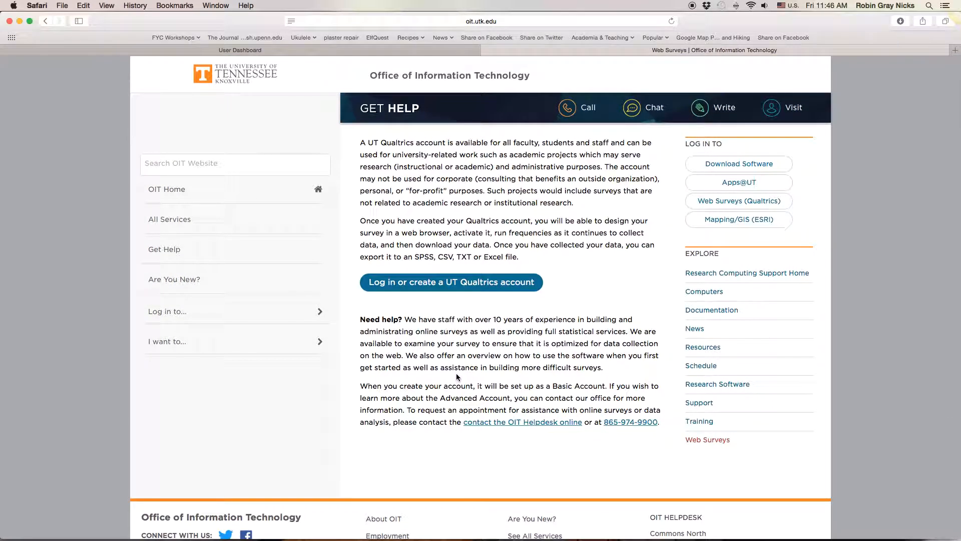
{"action": "scroll", "coordinate": [471, 285], "scroll_direction": "down", "scroll_amount": 1}
{"action": "left_click", "coordinate": [471, 283]}
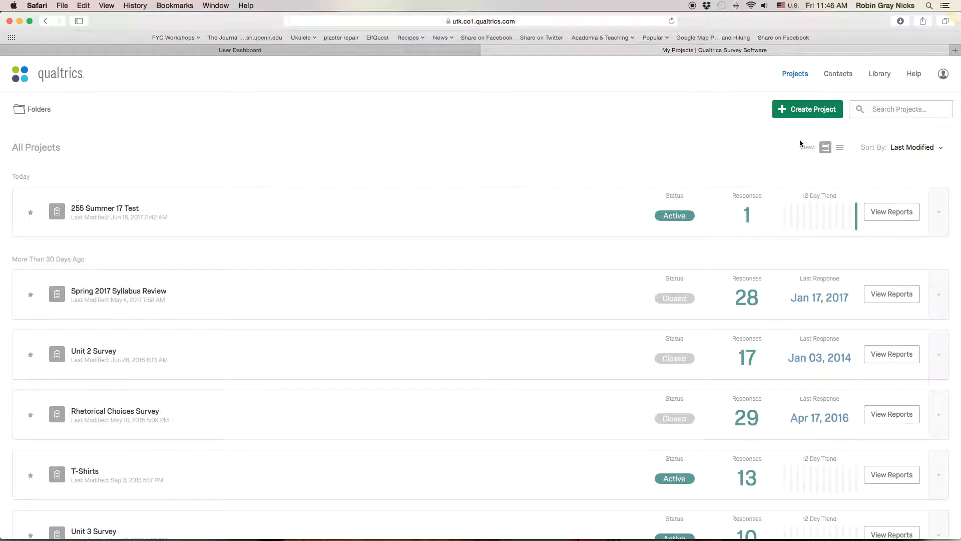
- Create a new blank project named "Test 2 255 Summer 17"
{"action": "left_click", "coordinate": [804, 113]}
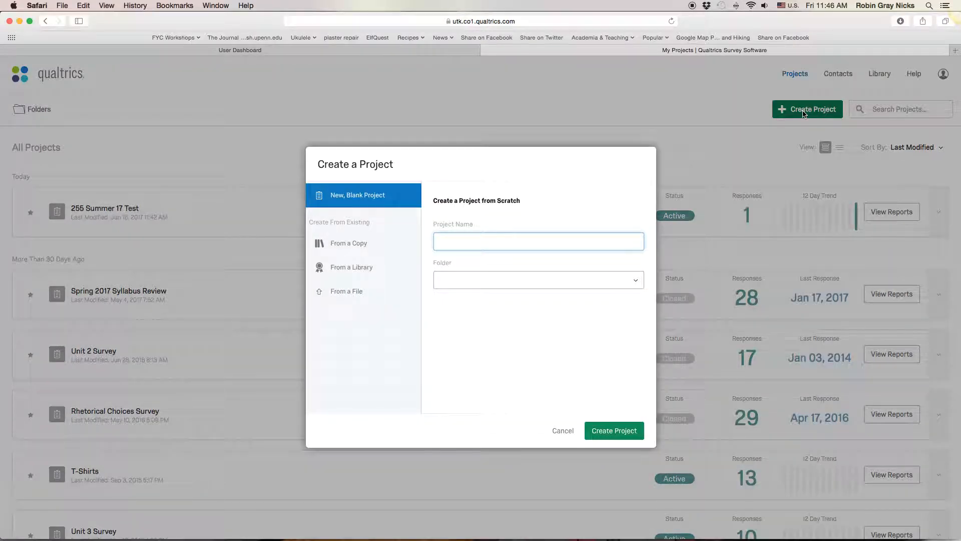
{"action": "type", "text": "Test 2 "}
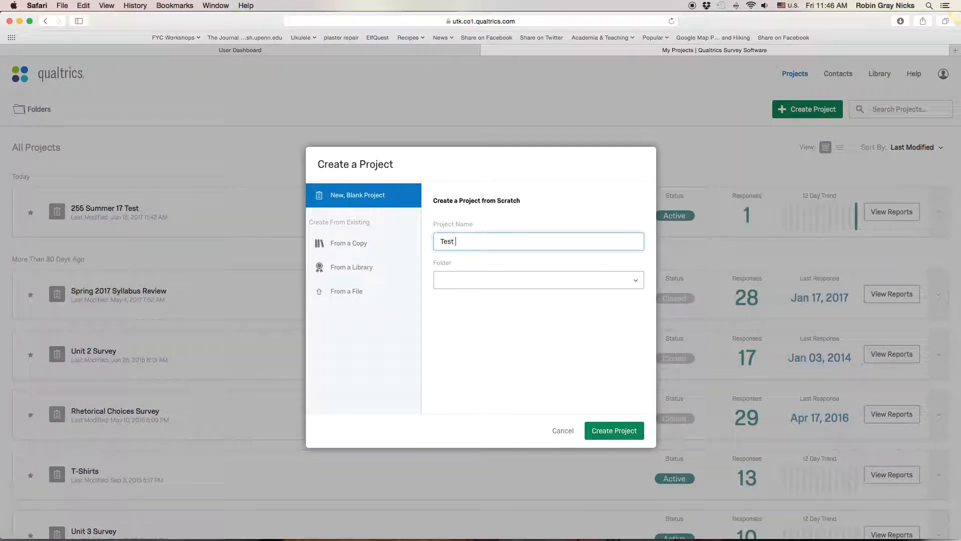
{"action": "type", "text": "255 Summer 17"}
{"action": "left_click", "coordinate": [629, 434]}
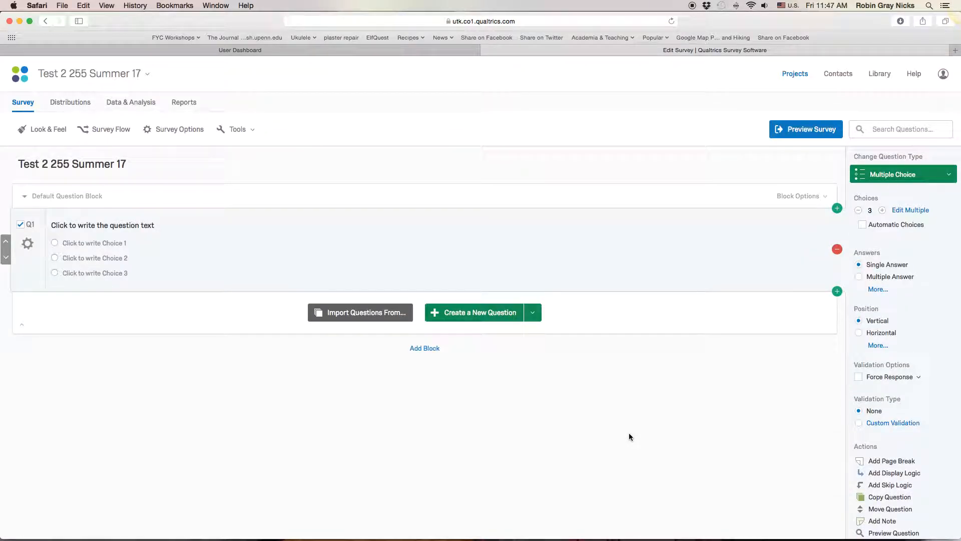
- Add a new question above the existing multiple-choice question and change its type to Text / Graphic
{"action": "left_click", "coordinate": [837, 209]}
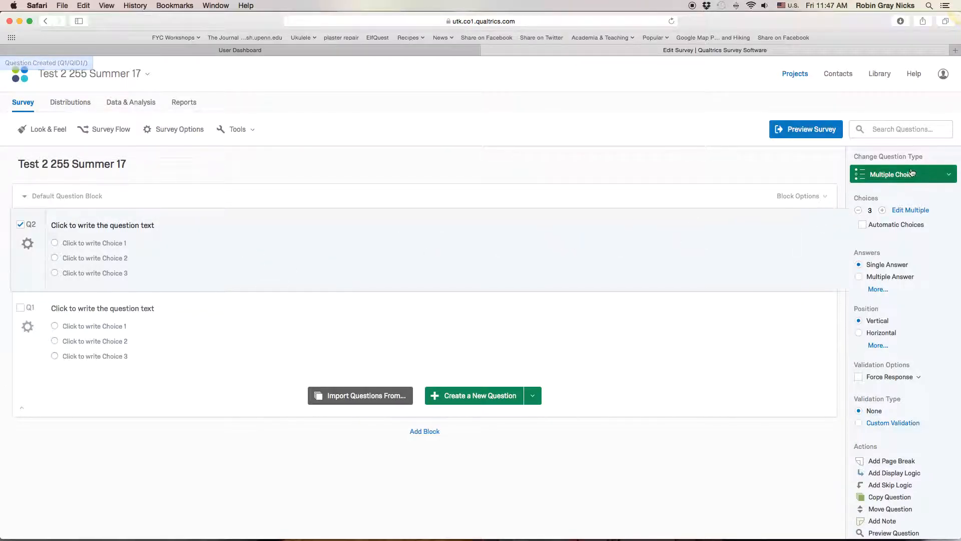
{"action": "left_click", "coordinate": [936, 175]}
{"action": "left_click", "coordinate": [772, 203]}
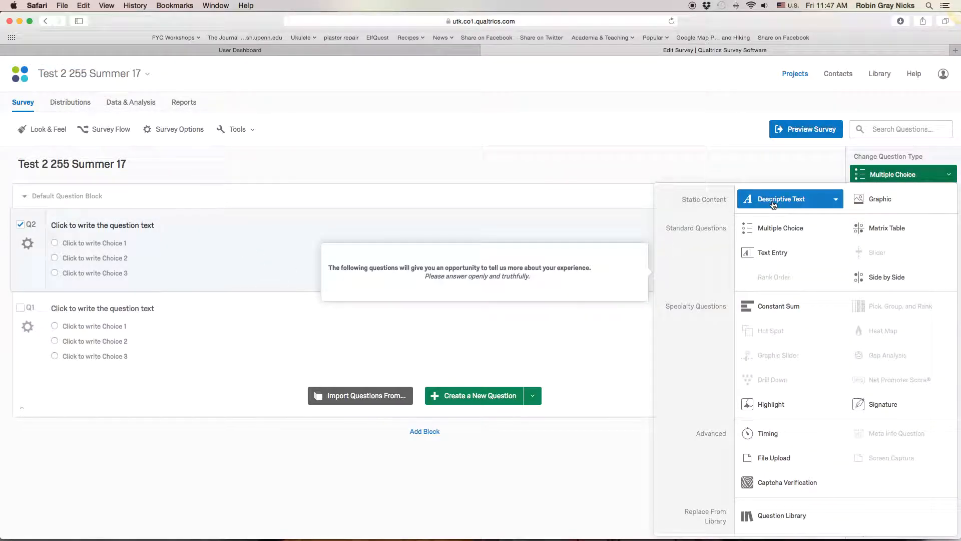
- Replace the placeholder of the new text question with an introduction starting "Thank you for taking my survey."
{"action": "left_click", "coordinate": [80, 231]}
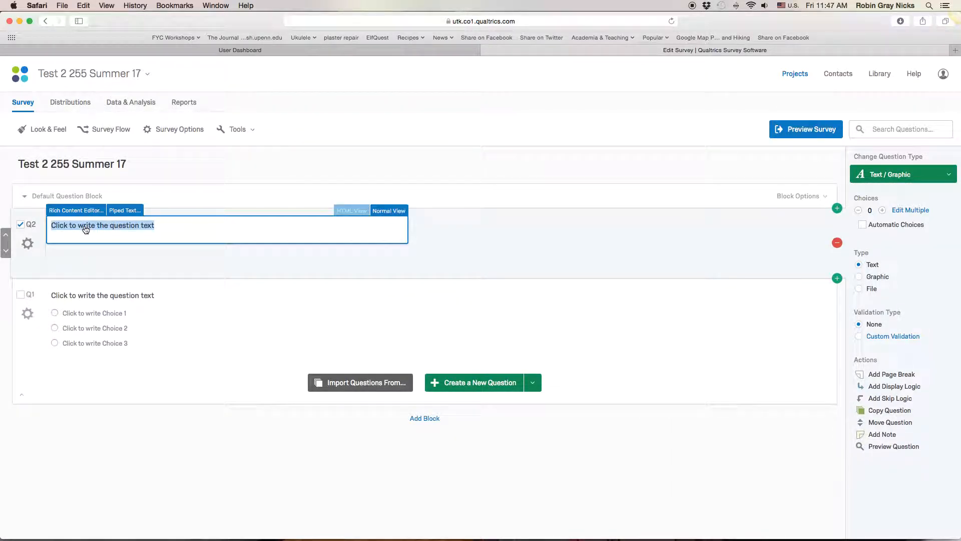
{"action": "type", "text": "Thi"}
{"action": "key", "text": "BackSpace"}
{"action": "key", "text": "BackSpace"}
{"action": "type", "text": "hank yo"}
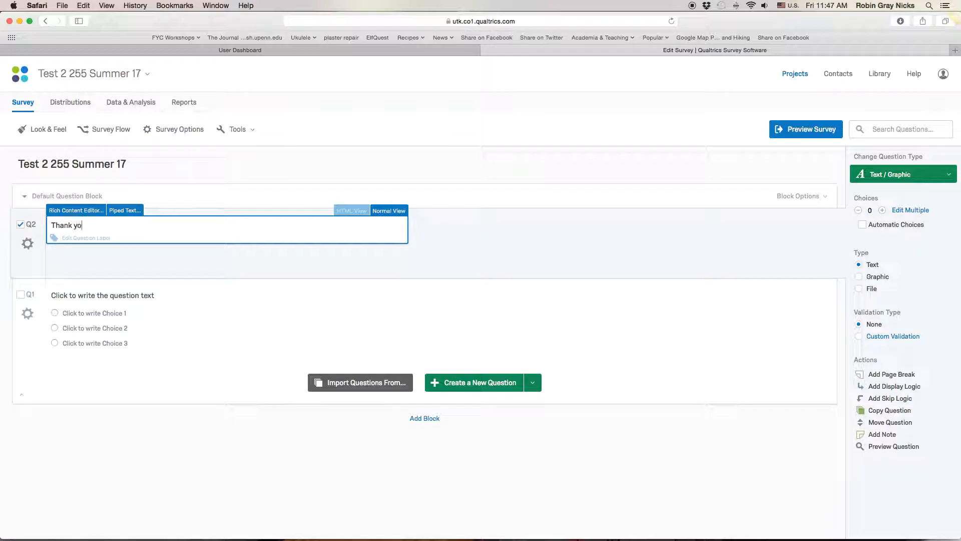
{"action": "type", "text": "u for taking my sury"}
{"action": "key", "text": "BackSpace"}
{"action": "type", "text": "vey. This is for my English "}
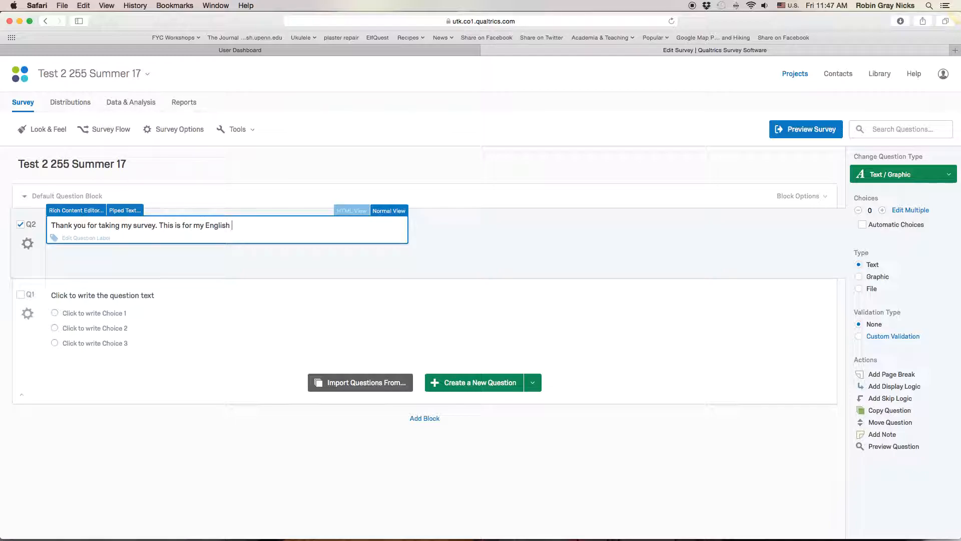
{"action": "type", "text": "255 Class in which I'm working with X"}
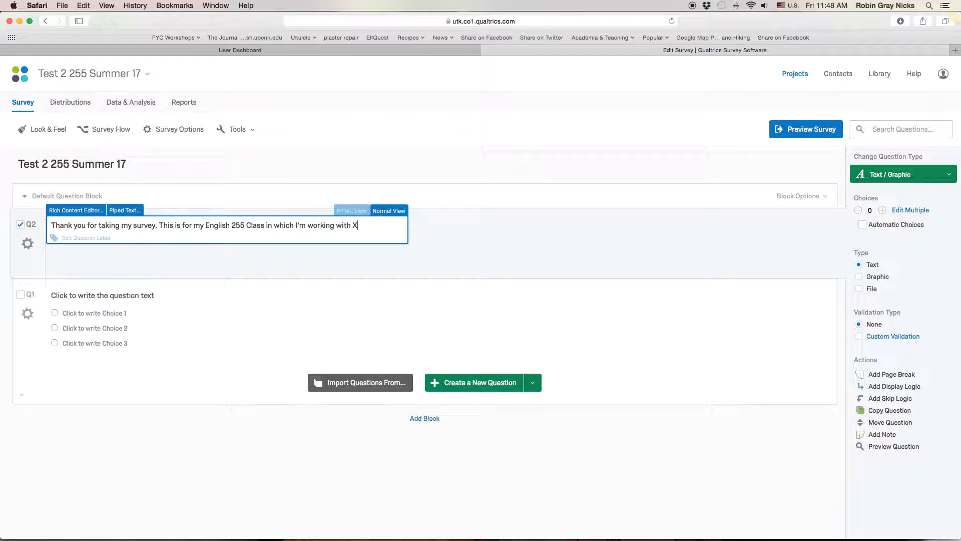
{"action": "type", "text": " to find out more about pe"}
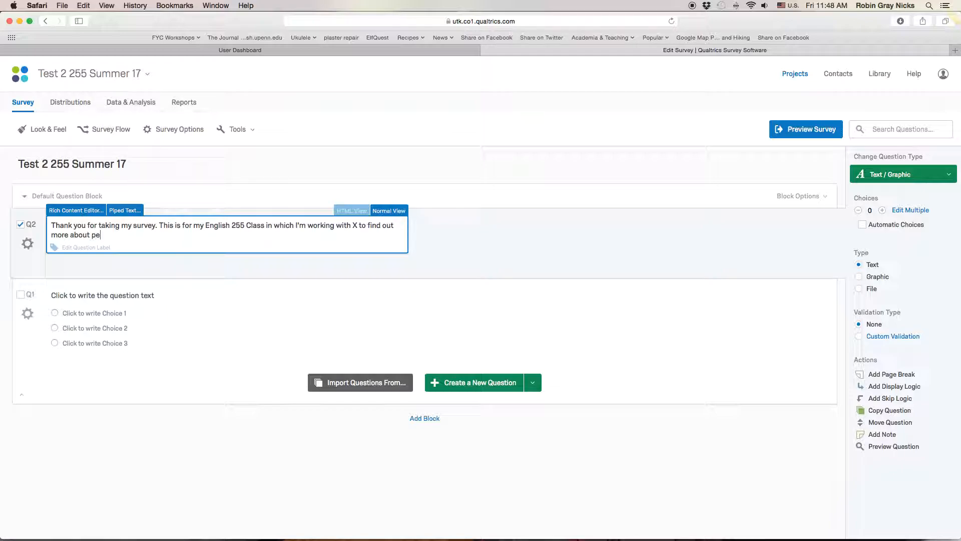
- Complete the introduction's second sentence with "to find out more about people's perceptions of the work they do."
{"action": "type", "text": "ople's perceptions of the w"}
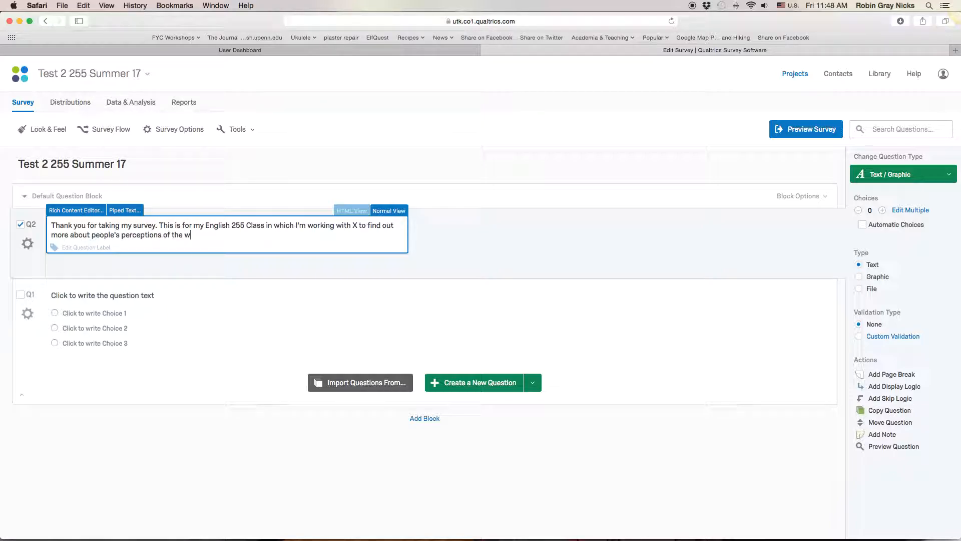
{"action": "type", "text": "ork they do. Re"}
- Add to the introduction "All responses are anonymous and will only be used for the work I do in this class."
{"action": "key", "text": "BackSpace"}
{"action": "key", "text": "BackSpace"}
{"action": "type", "text": "All responses are anonymo"}
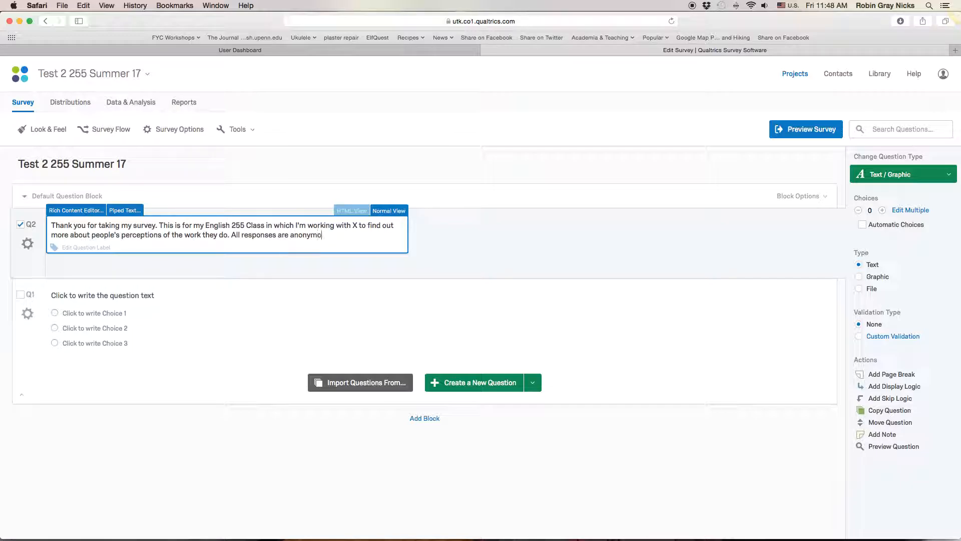
{"action": "type", "text": "us and will only be used for the work I"}
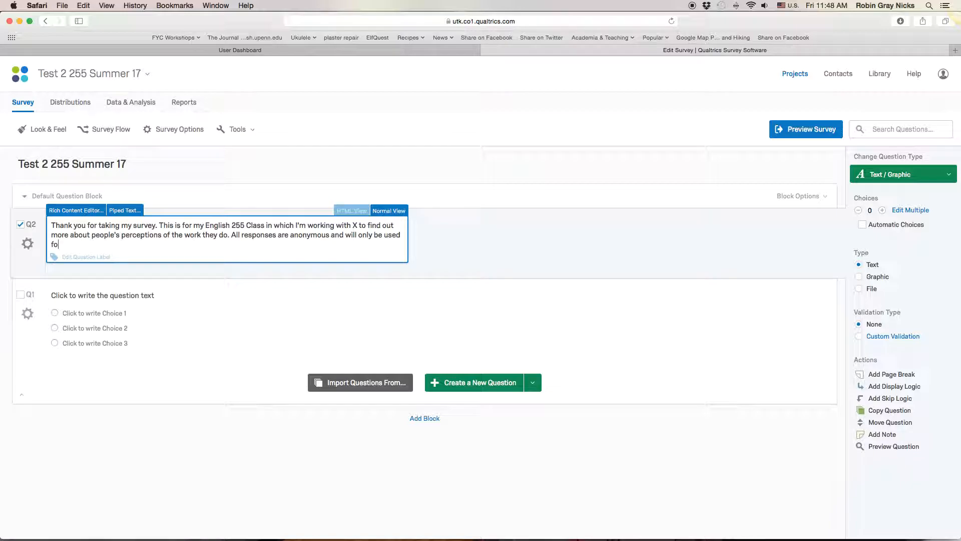
{"action": "type", "text": " do in this class. No response"}
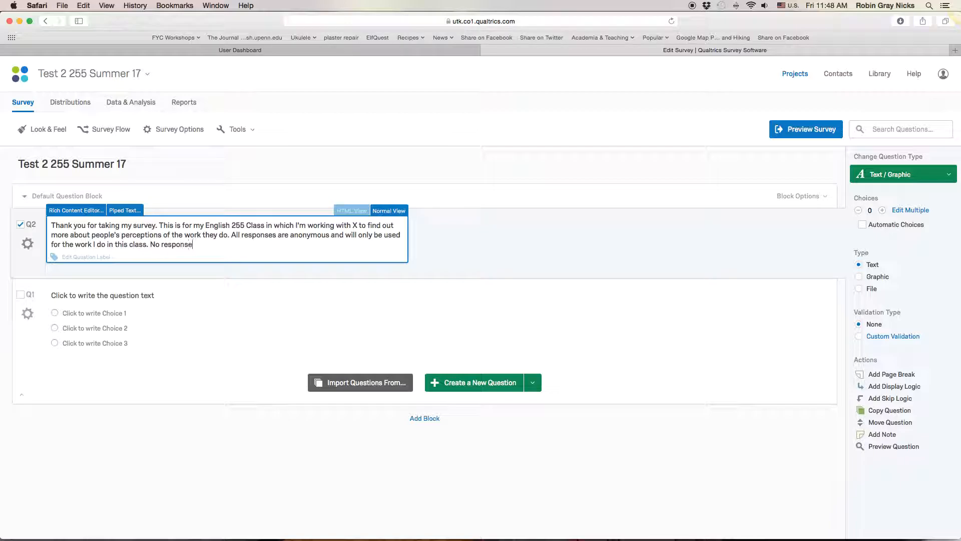
{"action": "type", "text": "s will be revealed to anyon"}
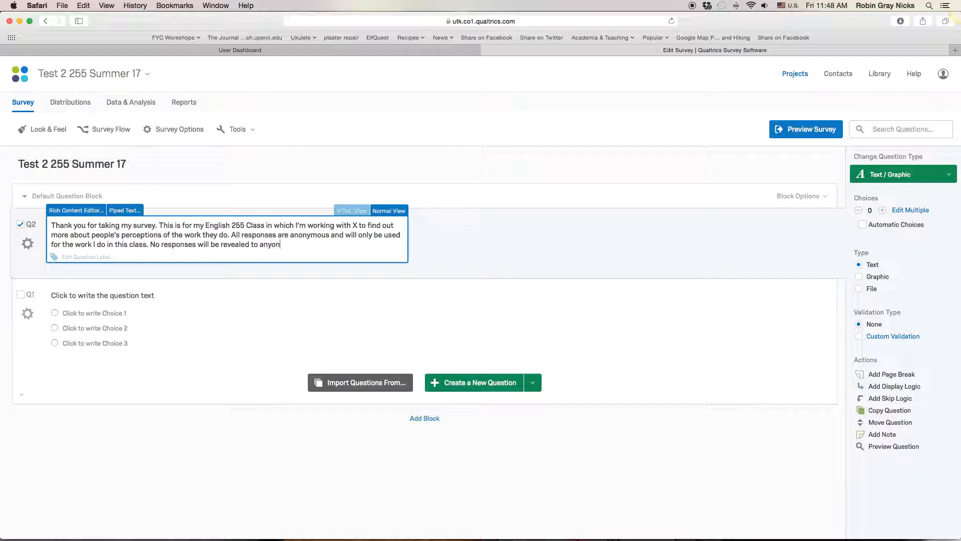
{"action": "type", "text": "e other than myselfe"}
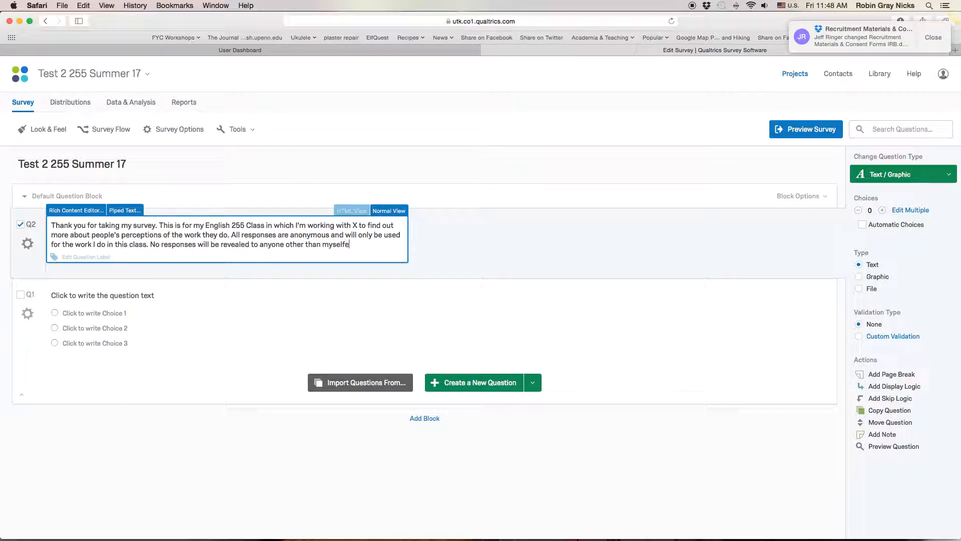
- Finish the introduction with "No responses will be revealed to anyone other than myself, my professor, and possible classmates who review my work."
{"action": "key", "text": "BackSpace"}
{"action": "type", "text": ", my professor, and "}
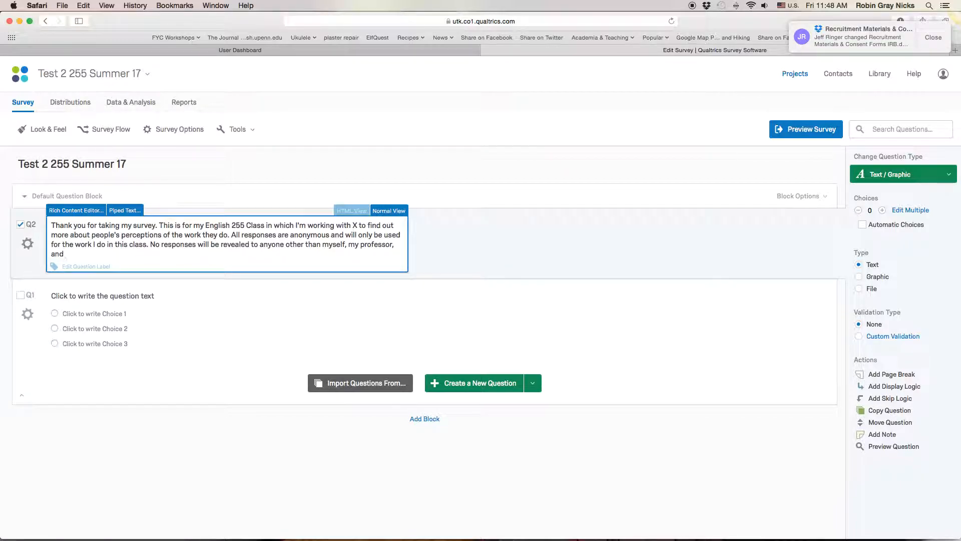
{"action": "type", "text": "possible classmates who review my work."}
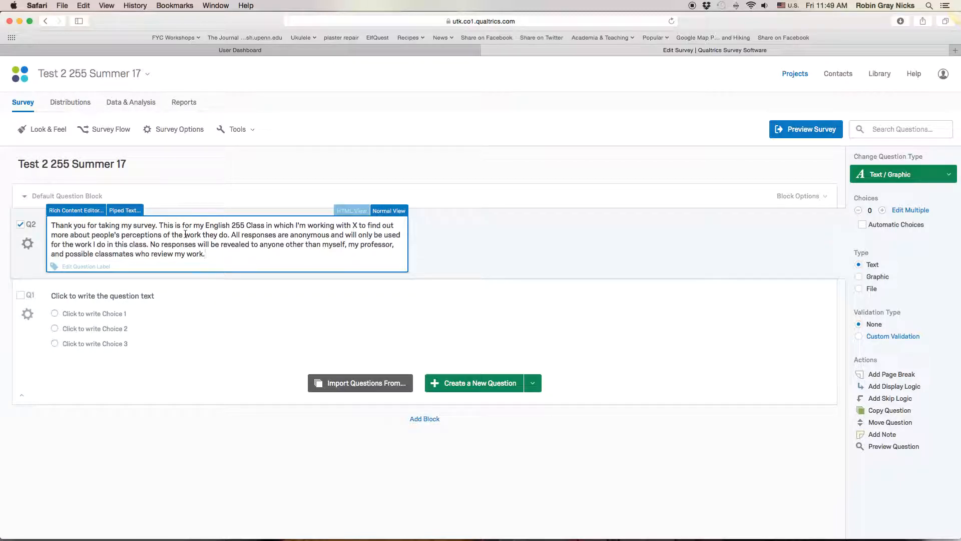
{"action": "left_click", "coordinate": [519, 257]}
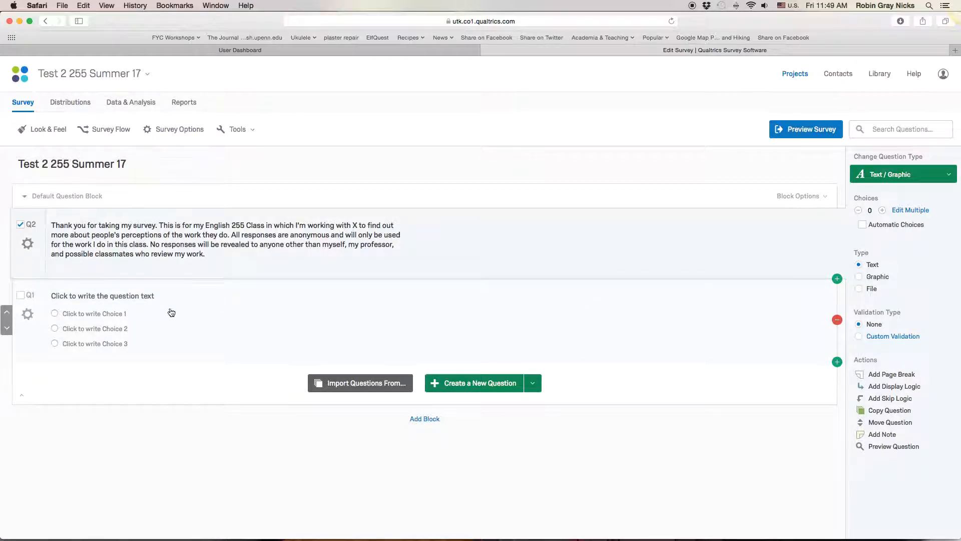
- Copy "How awesome is Public Writing Class?" from the Pages document and paste it as the multiple-choice question's text
{"action": "left_click", "coordinate": [252, 325]}
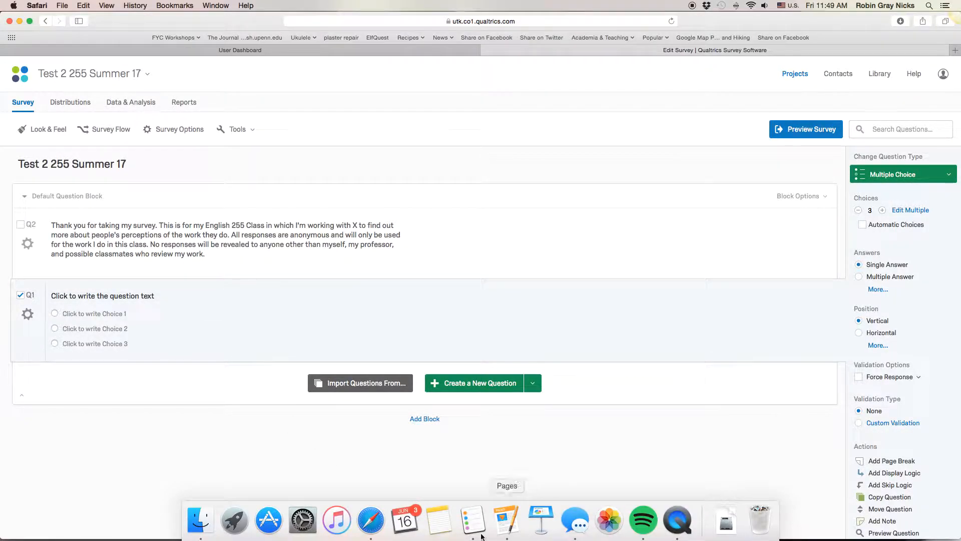
{"action": "left_click", "coordinate": [514, 527]}
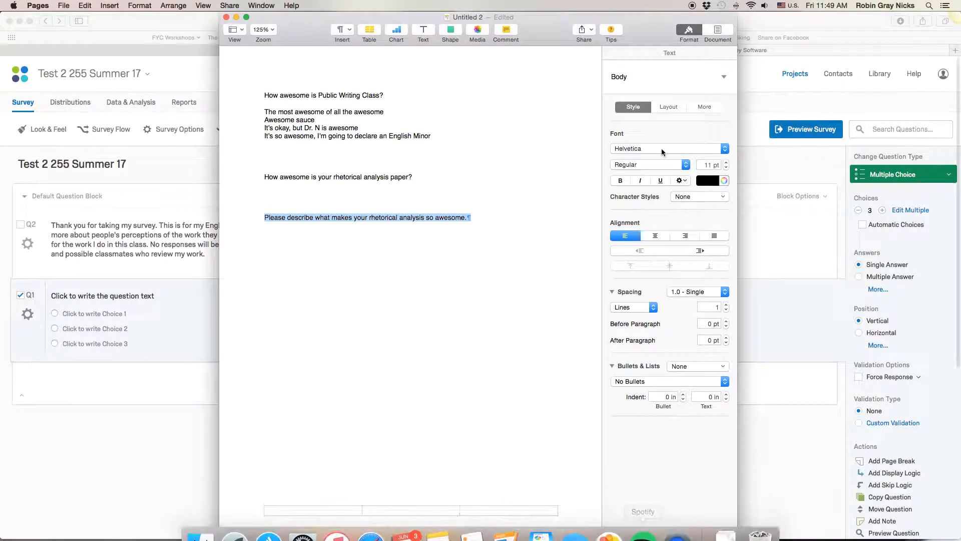
{"action": "triple_click", "coordinate": [294, 95]}
{"action": "key", "text": "super+c"}
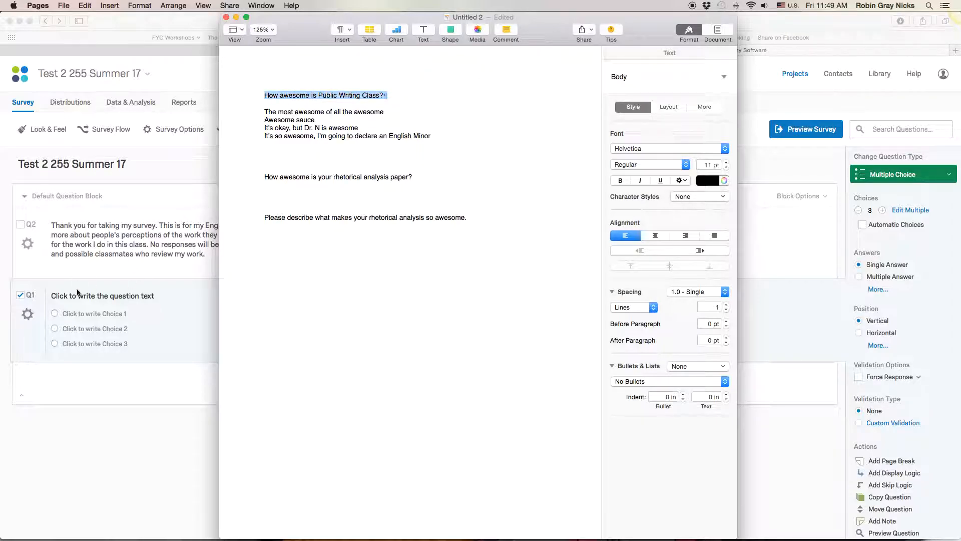
{"action": "left_click", "coordinate": [99, 297]}
{"action": "left_click", "coordinate": [99, 297]}
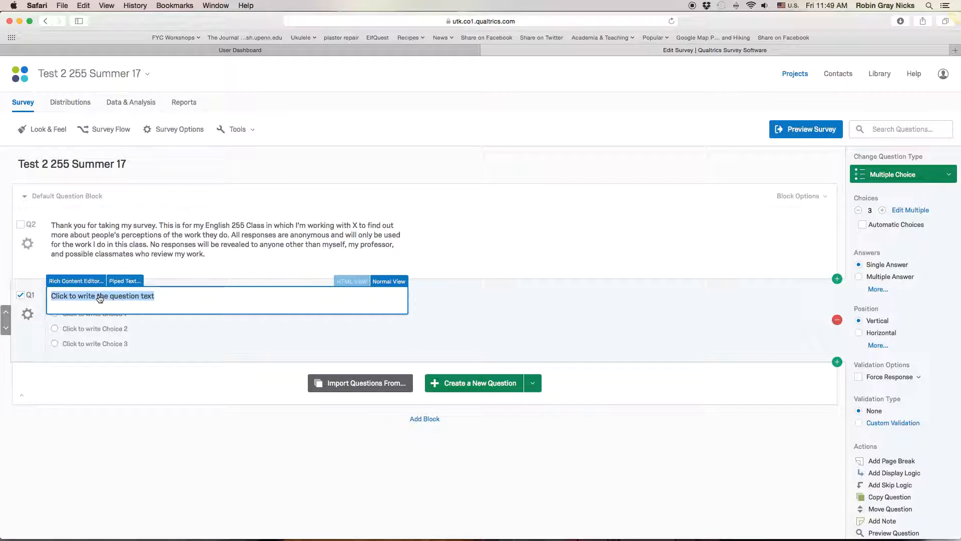
{"action": "key", "text": "super+v"}
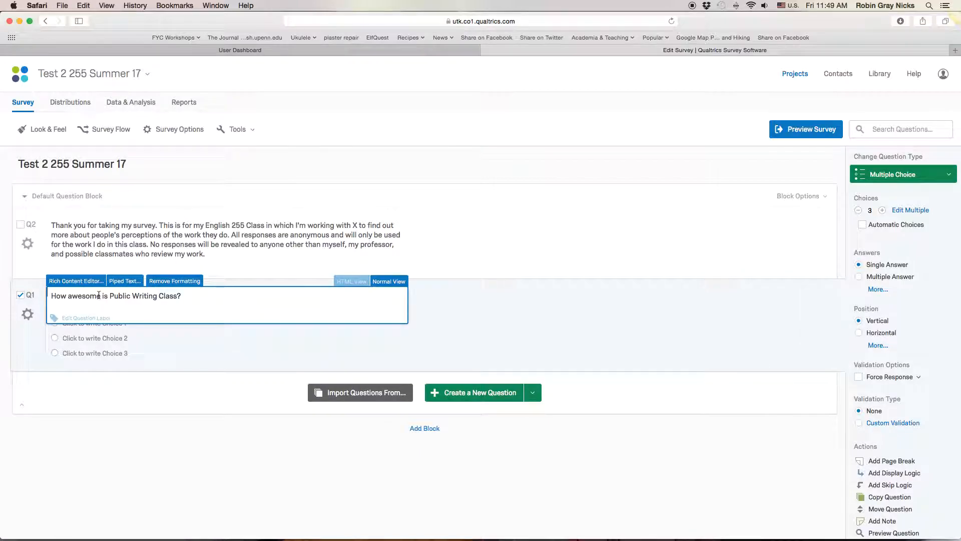
{"action": "left_click", "coordinate": [225, 329]}
- Copy "The most awesome of all the awesome" from the Pages document and paste it as the question's first choice
{"action": "left_click", "coordinate": [118, 324]}
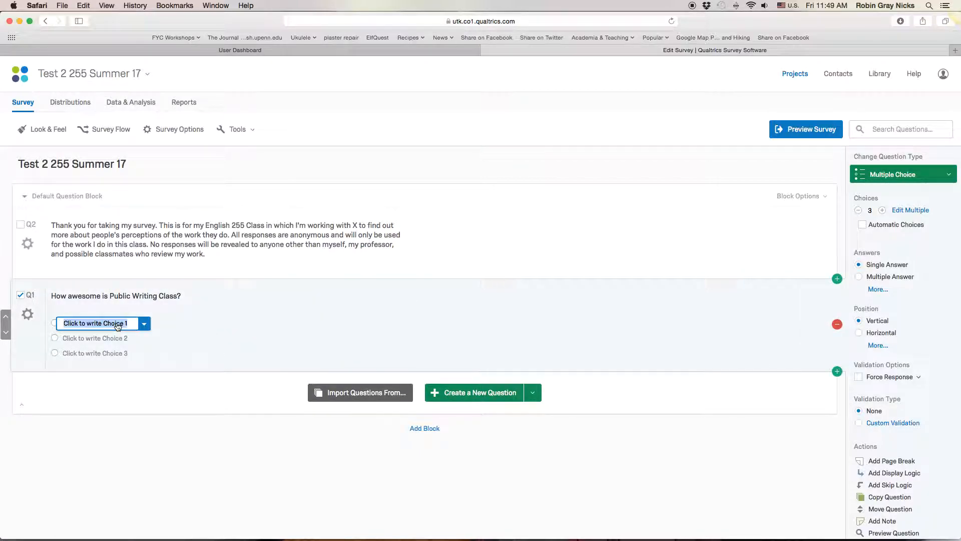
{"action": "mouse_move", "coordinate": [370, 538]}
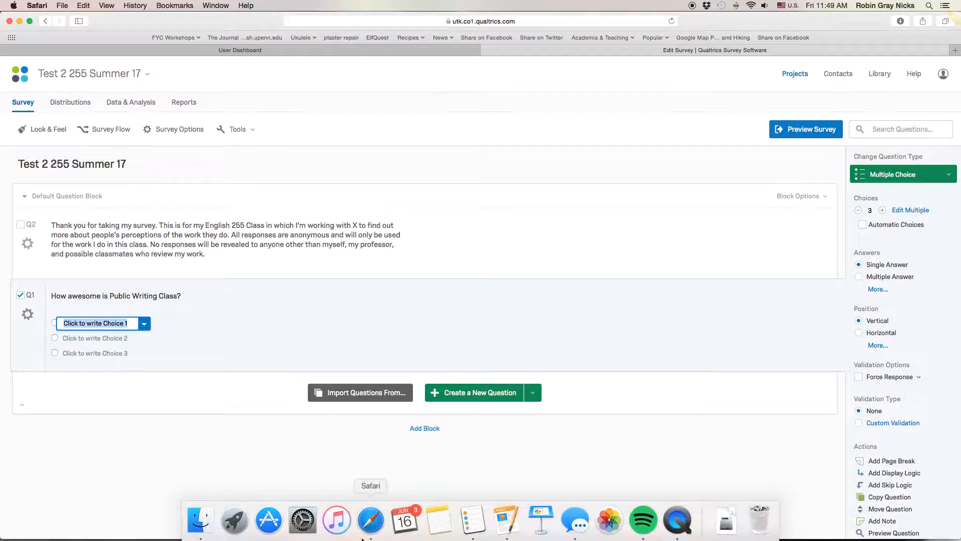
{"action": "left_click", "coordinate": [507, 521]}
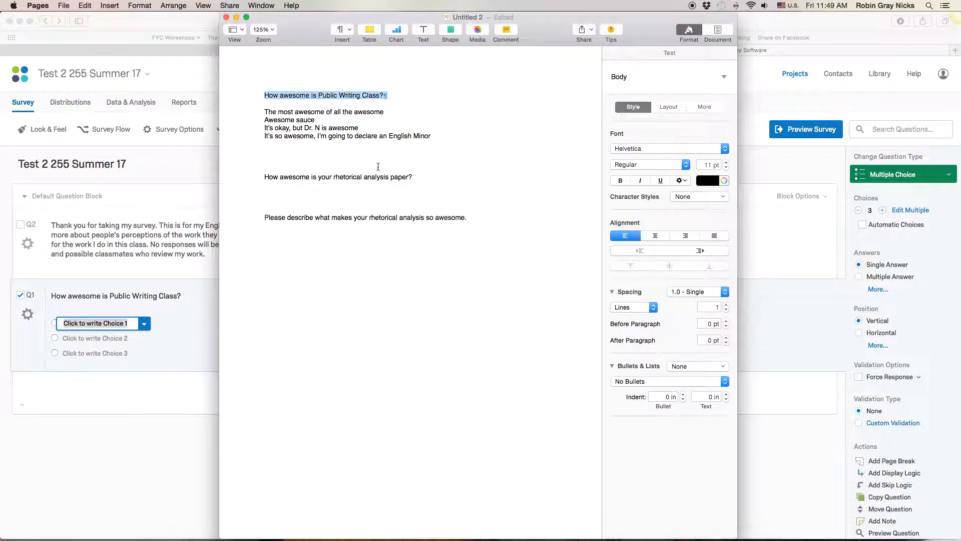
{"action": "left_click", "coordinate": [326, 110]}
{"action": "triple_click", "coordinate": [327, 110]}
{"action": "key", "text": "super+c"}
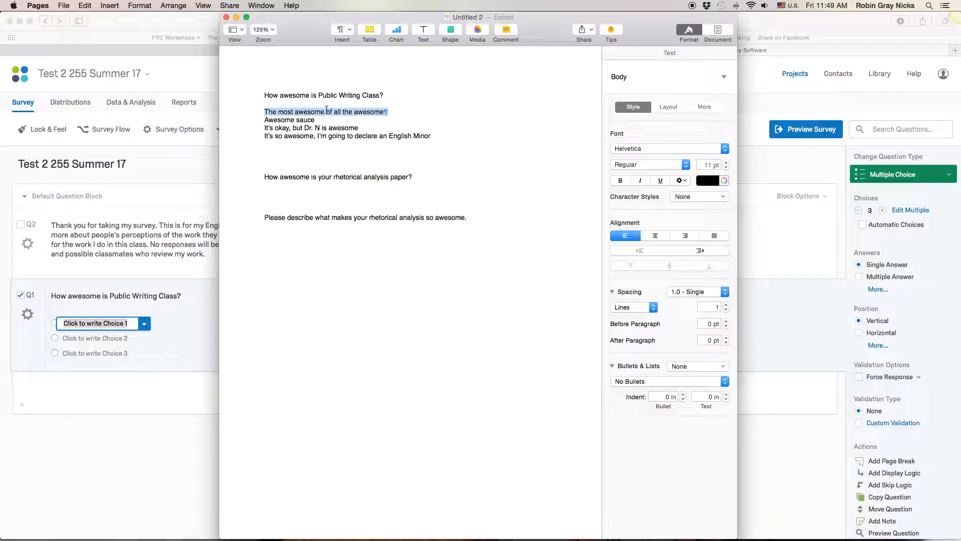
{"action": "left_click", "coordinate": [99, 323]}
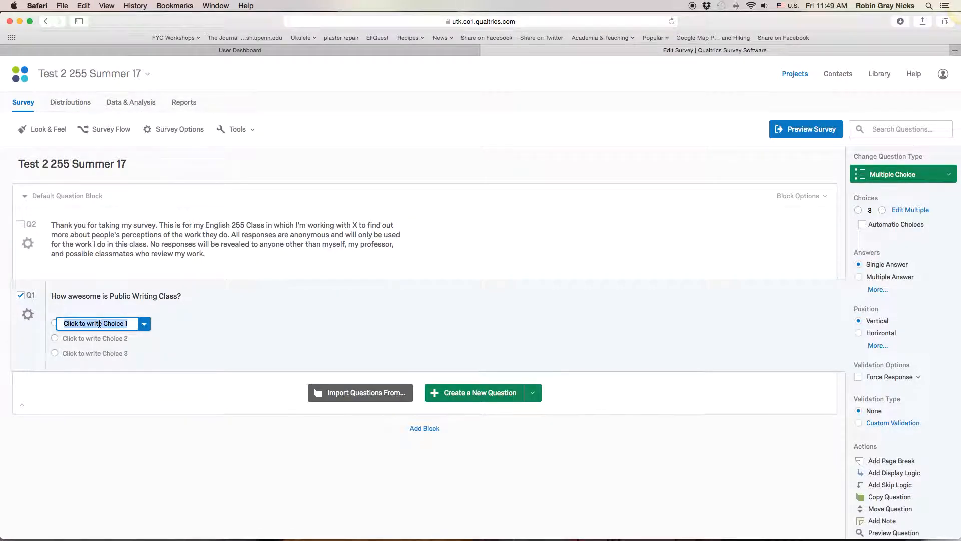
{"action": "key", "text": "Tab"}
{"action": "left_click", "coordinate": [92, 322]}
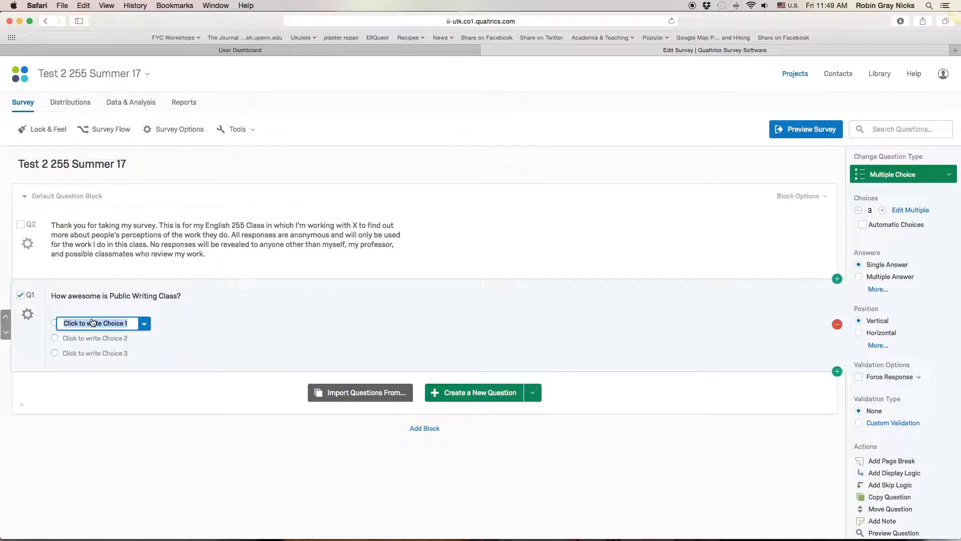
{"action": "key", "text": "super+v"}
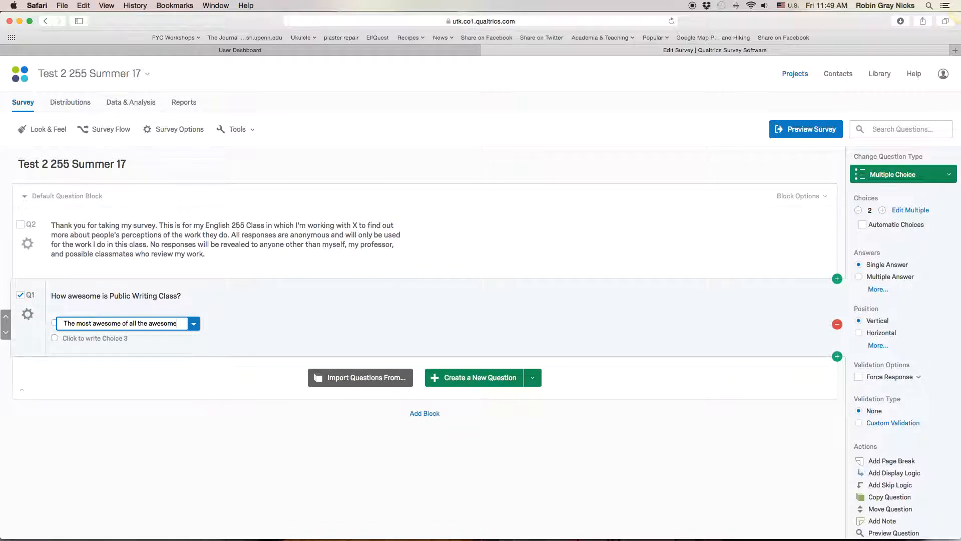
- Copy "Awesome sauce" from the Pages document and paste it as the second choice
{"action": "key", "text": "Tab"}
{"action": "mouse_move", "coordinate": [508, 536]}
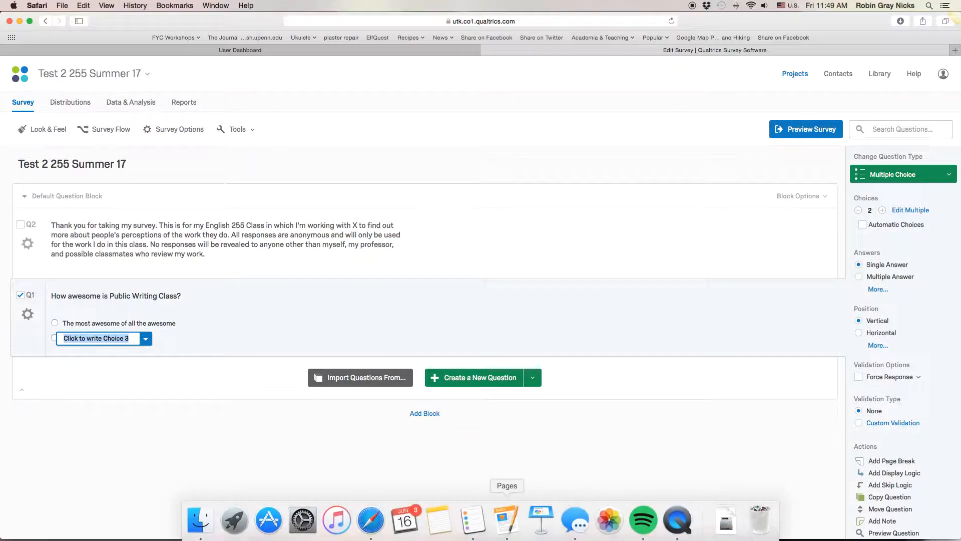
{"action": "left_click", "coordinate": [507, 516]}
{"action": "triple_click", "coordinate": [284, 120]}
{"action": "key", "text": "super+c"}
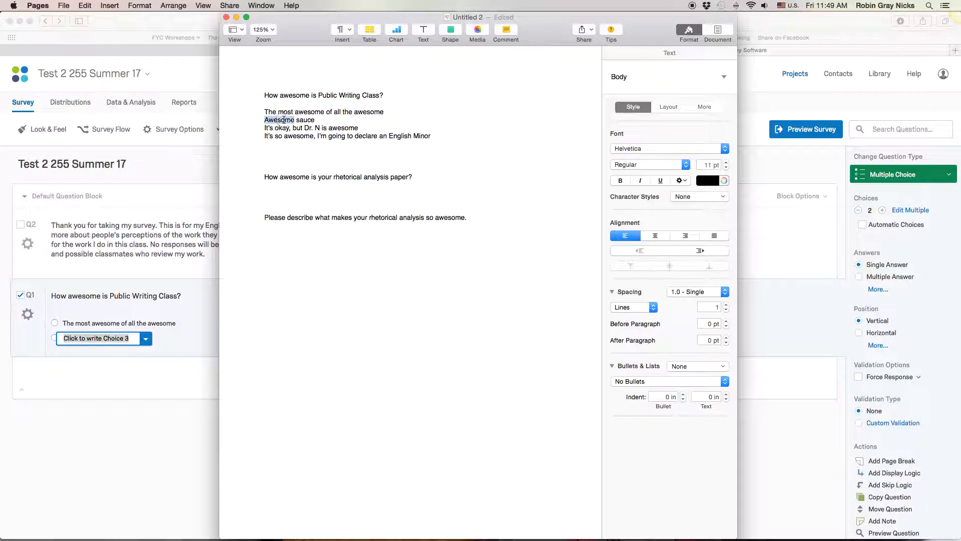
{"action": "left_click", "coordinate": [107, 337]}
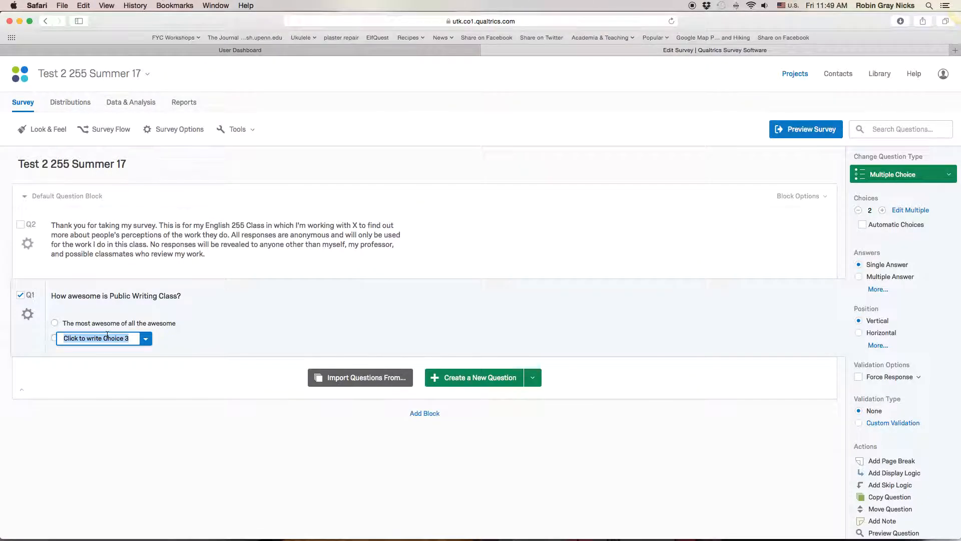
{"action": "key", "text": "super+v"}
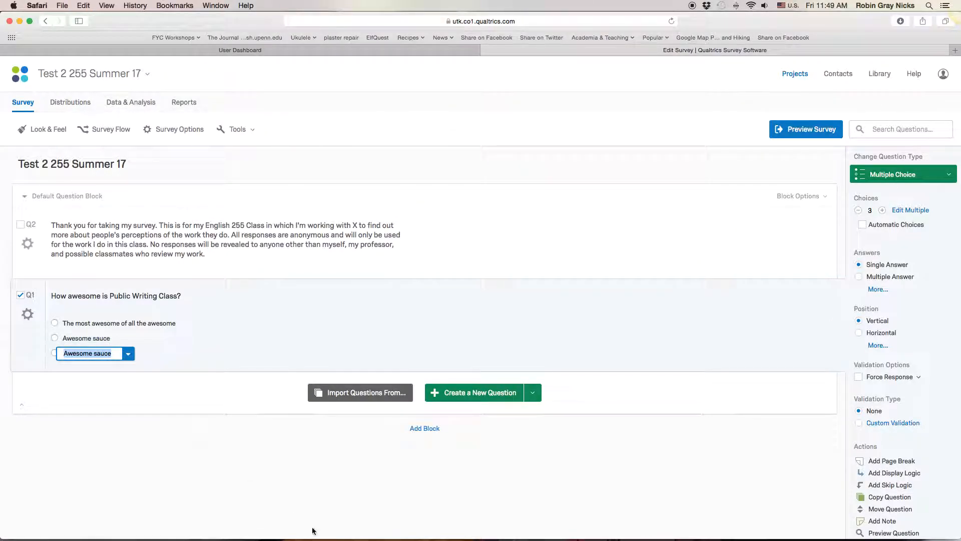
- Copy "It's okay, but Dr. N is awesome" from the Pages document and paste it as the third choice
{"action": "mouse_move", "coordinate": [417, 539]}
{"action": "left_click", "coordinate": [365, 526]}
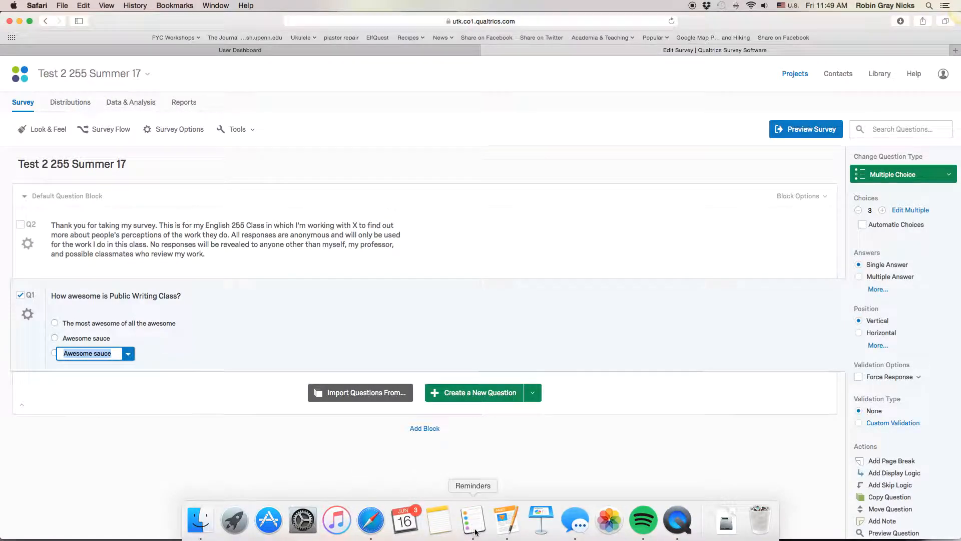
{"action": "left_click", "coordinate": [506, 518]}
{"action": "triple_click", "coordinate": [272, 129]}
{"action": "key", "text": "super+c"}
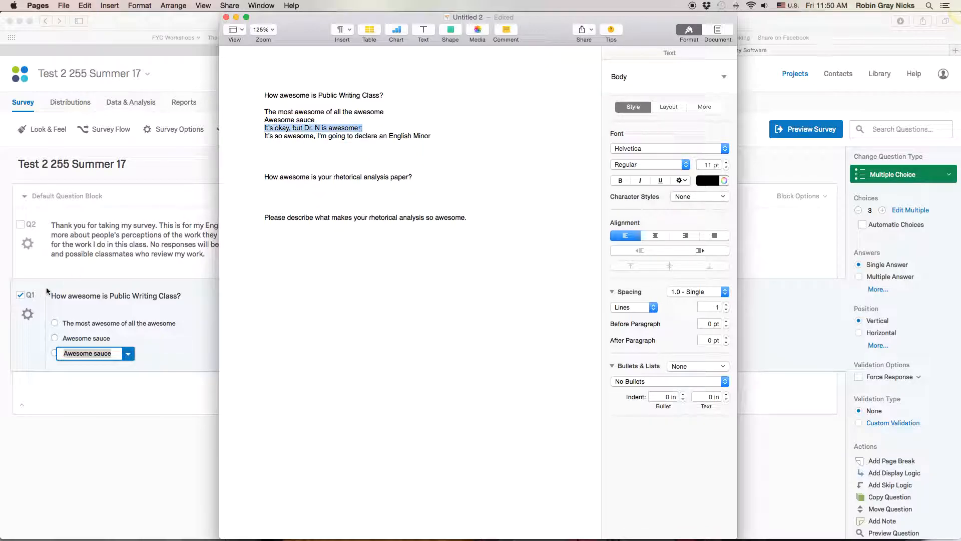
{"action": "left_click", "coordinate": [95, 357]}
{"action": "key", "text": "super+v"}
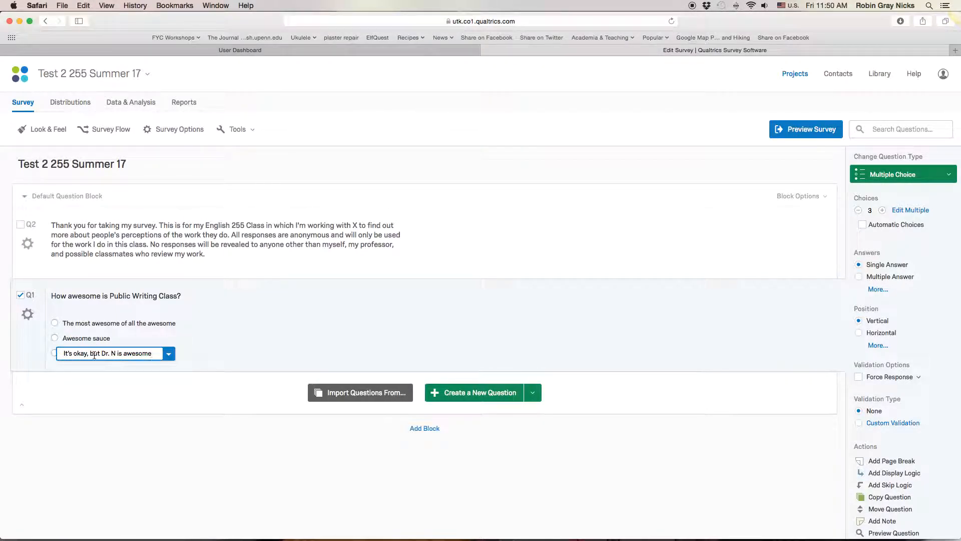
- Add a fourth choice and fill it with "It's so awesome, I'm going to declare an English Minor" copied from the Pages document
{"action": "key", "text": "Return"}
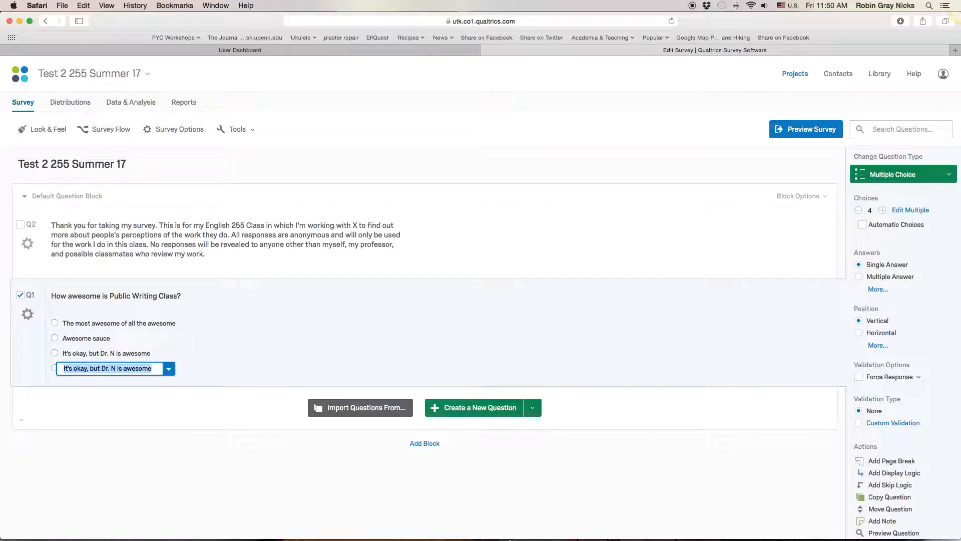
{"action": "left_click", "coordinate": [508, 521]}
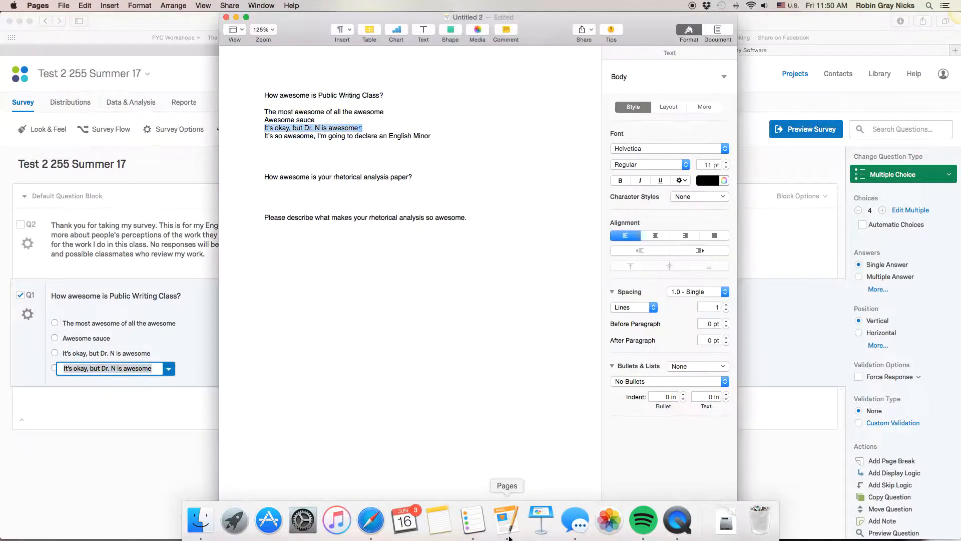
{"action": "triple_click", "coordinate": [365, 136]}
{"action": "key", "text": "super+c"}
{"action": "left_click", "coordinate": [140, 370]}
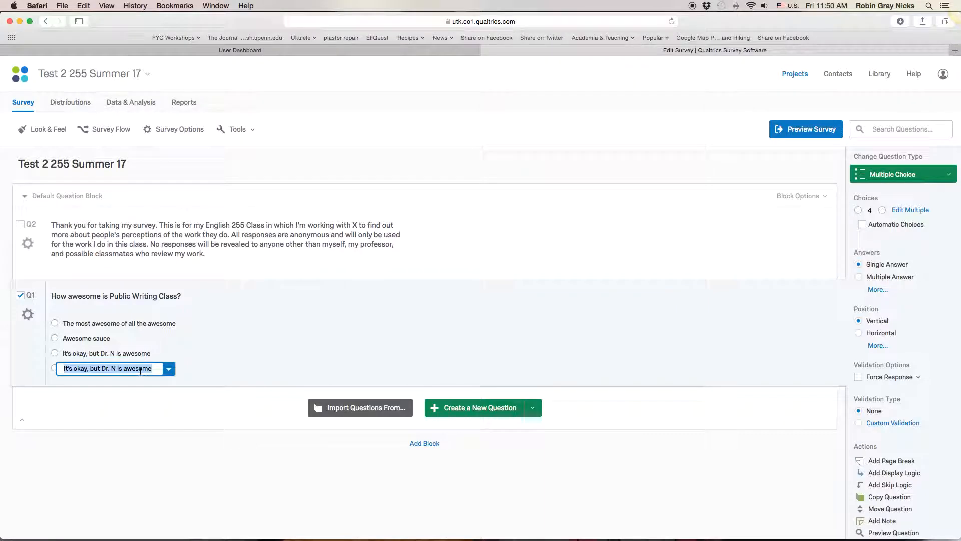
{"action": "key", "text": "super+v"}
{"action": "left_click", "coordinate": [310, 347]}
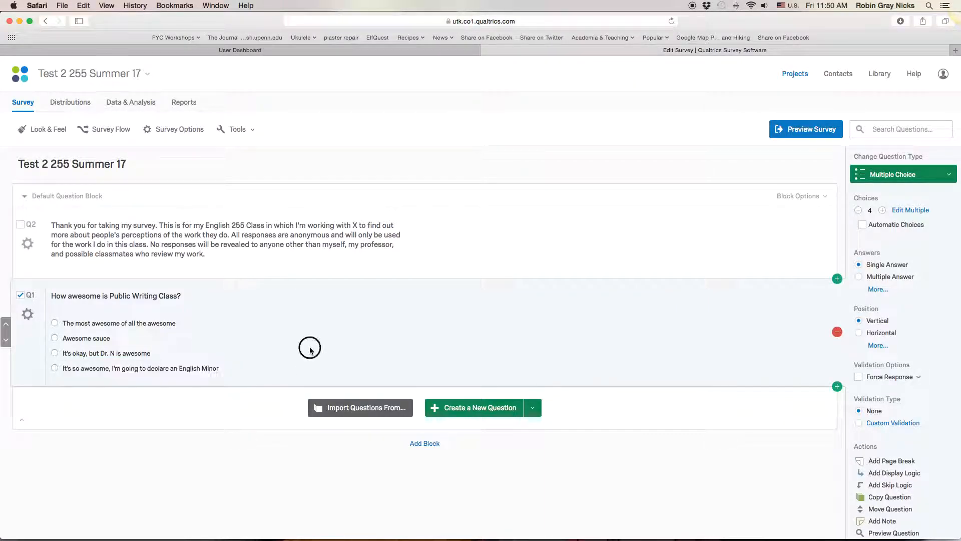
- Try adding extra choices to the Public Writing Class question, and reduce the number of choices back to 4
{"action": "left_click", "coordinate": [882, 211]}
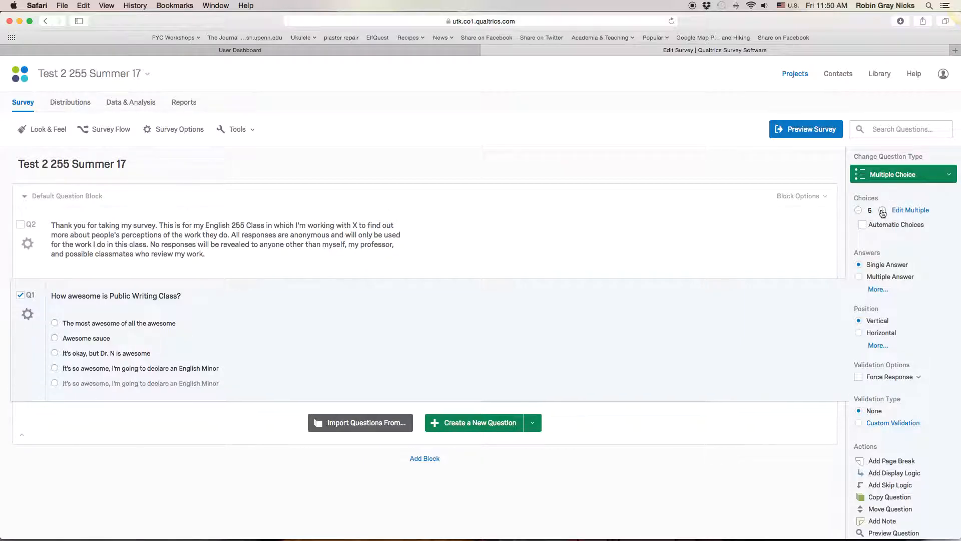
{"action": "left_click", "coordinate": [883, 210]}
{"action": "left_click", "coordinate": [883, 211]}
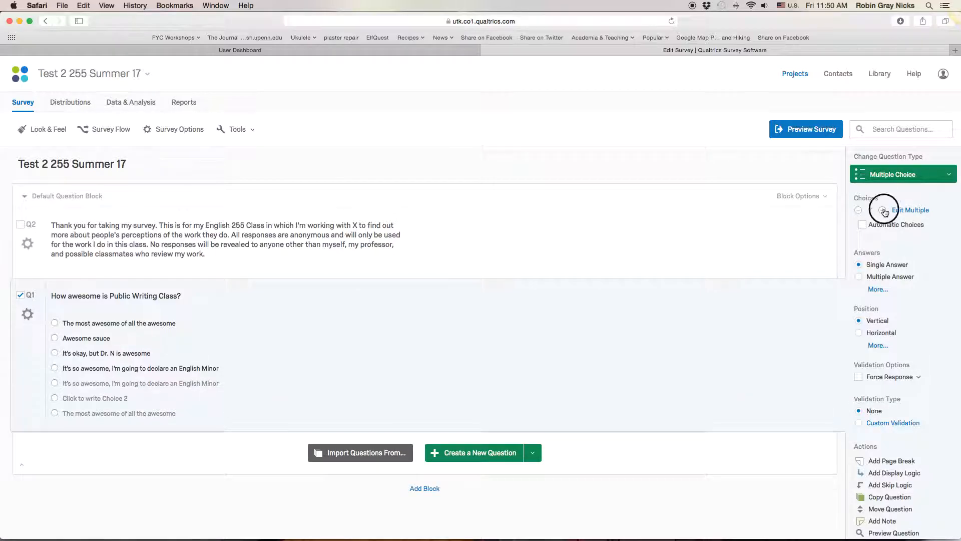
{"action": "left_click", "coordinate": [859, 211]}
{"action": "left_click", "coordinate": [858, 210]}
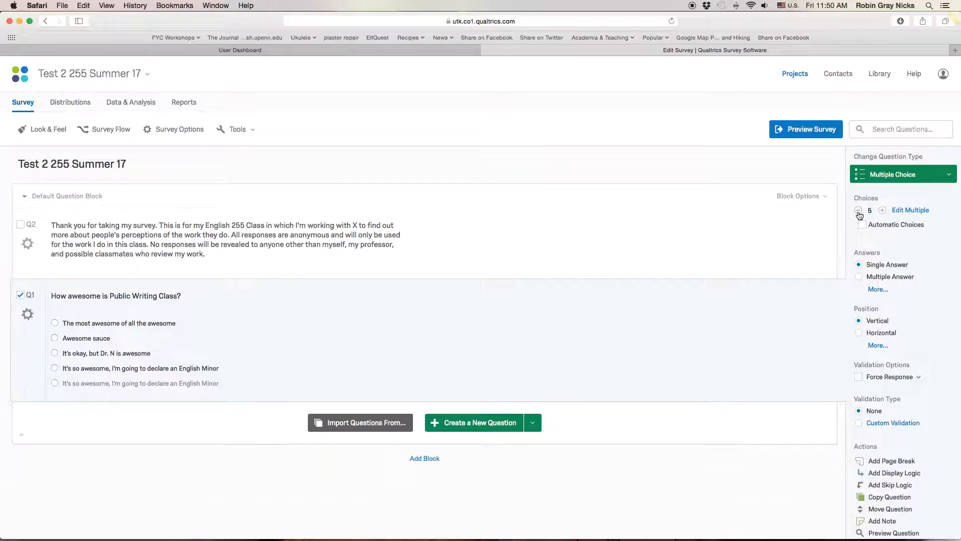
{"action": "left_click", "coordinate": [858, 211]}
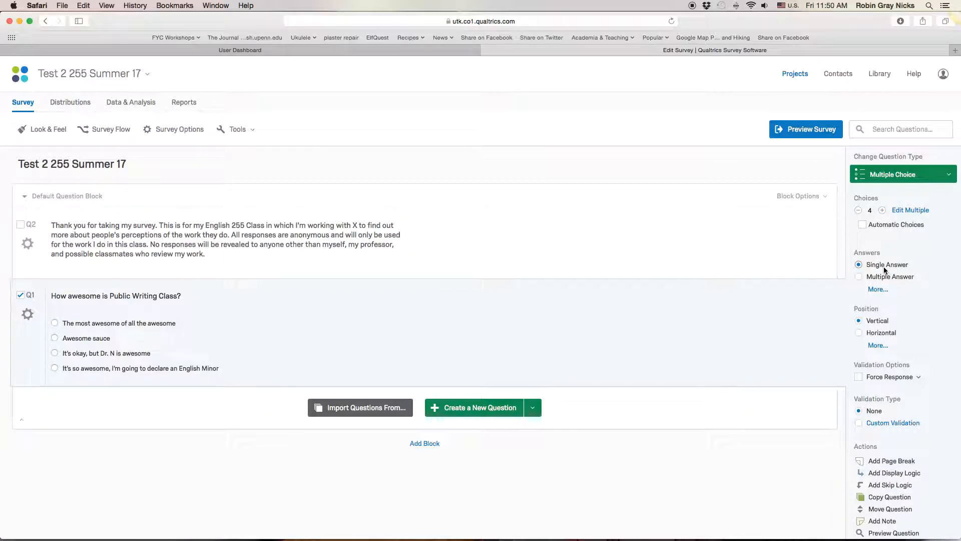
- Try the Dropdown List and Multi Select Box answer formats on the question, and return it to Single Answer
{"action": "left_click", "coordinate": [879, 290]}
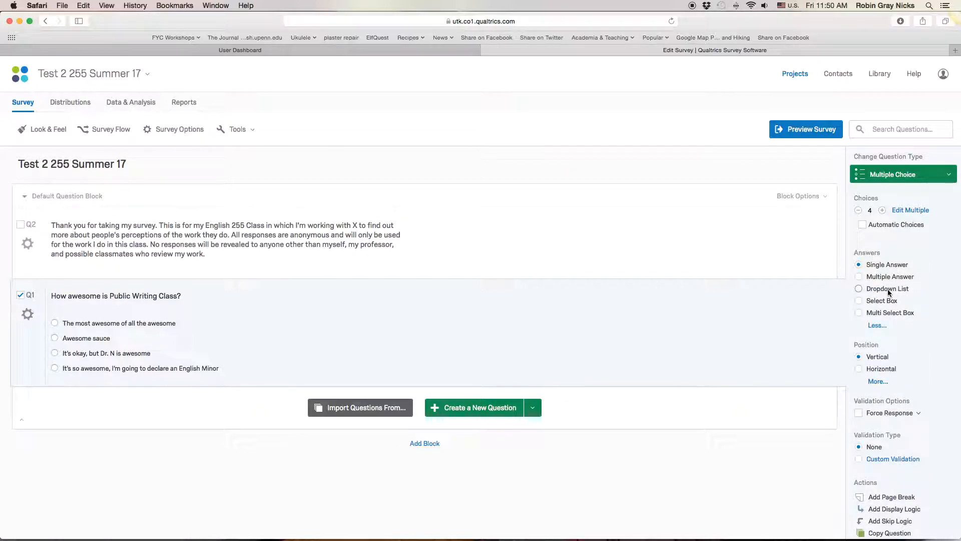
{"action": "left_click", "coordinate": [889, 292]}
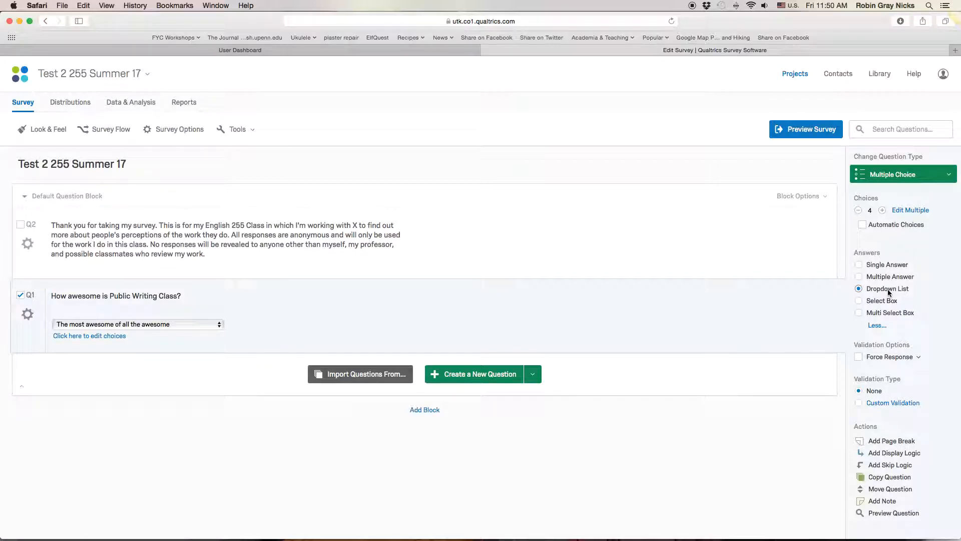
{"action": "left_click", "coordinate": [892, 312]}
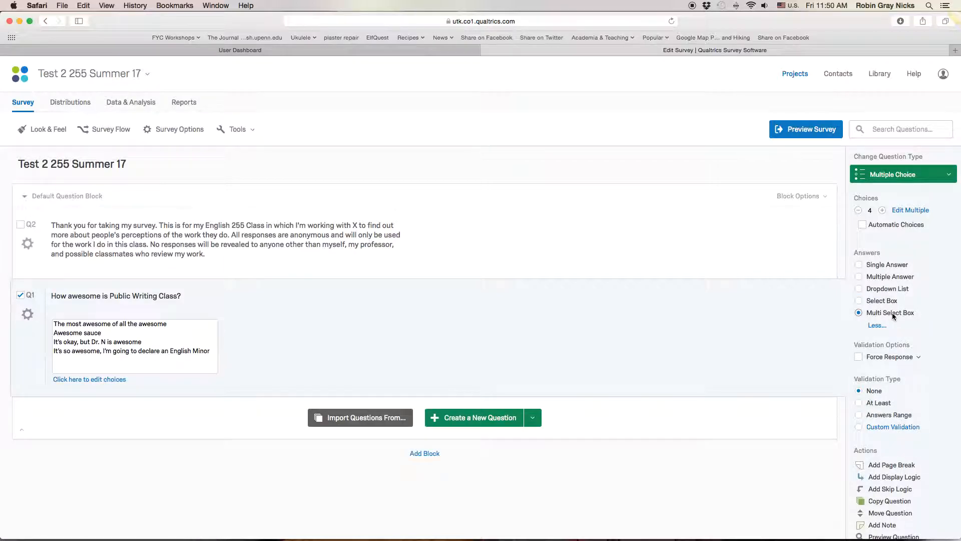
{"action": "left_click", "coordinate": [881, 268]}
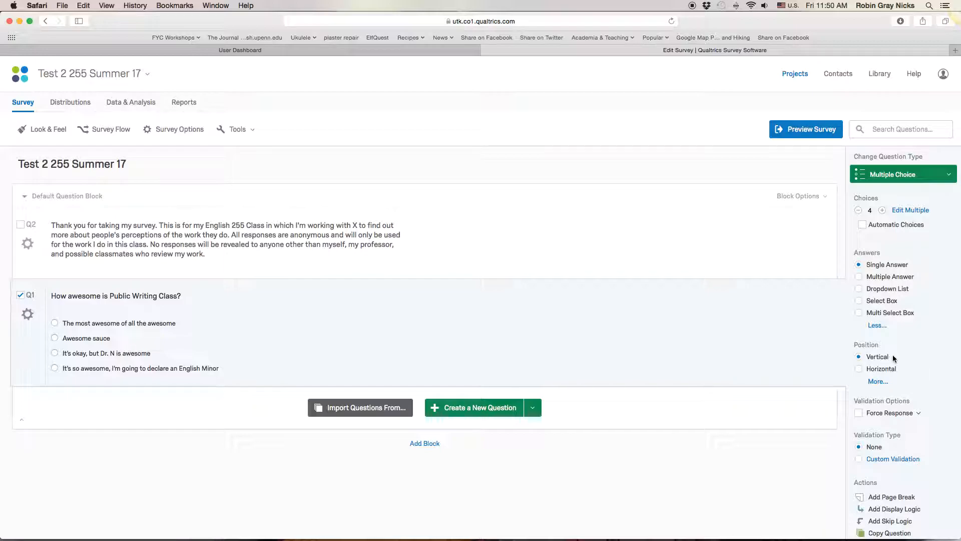
- Create a new question below the Public Writing Class question, and remove the extra question inserted between the two
{"action": "scroll", "coordinate": [893, 355], "scroll_direction": "down", "scroll_amount": 3}
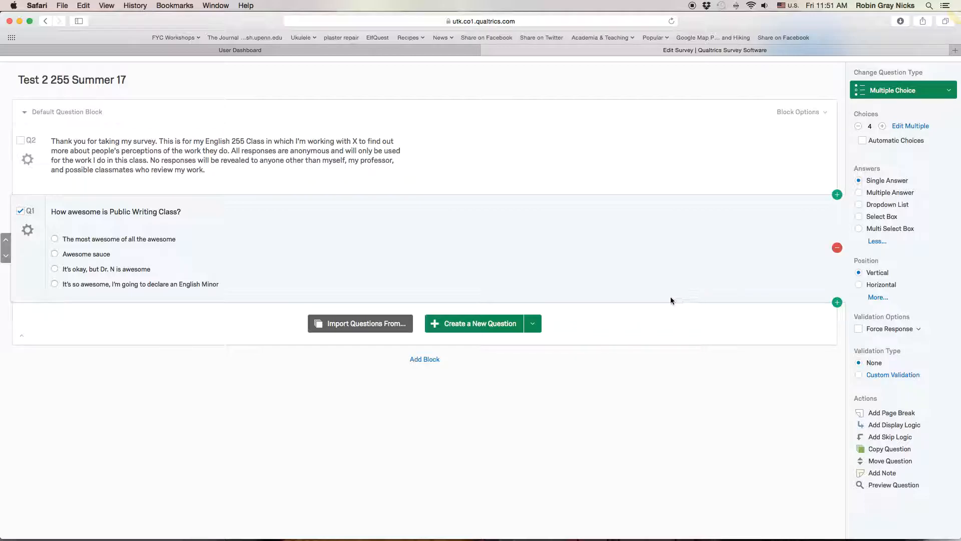
{"action": "left_click", "coordinate": [497, 325]}
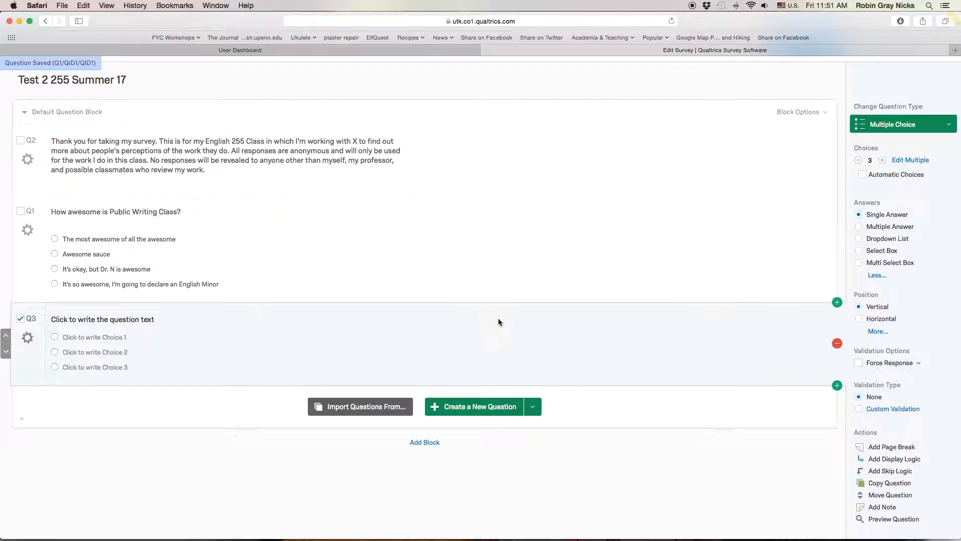
{"action": "left_click", "coordinate": [837, 303]}
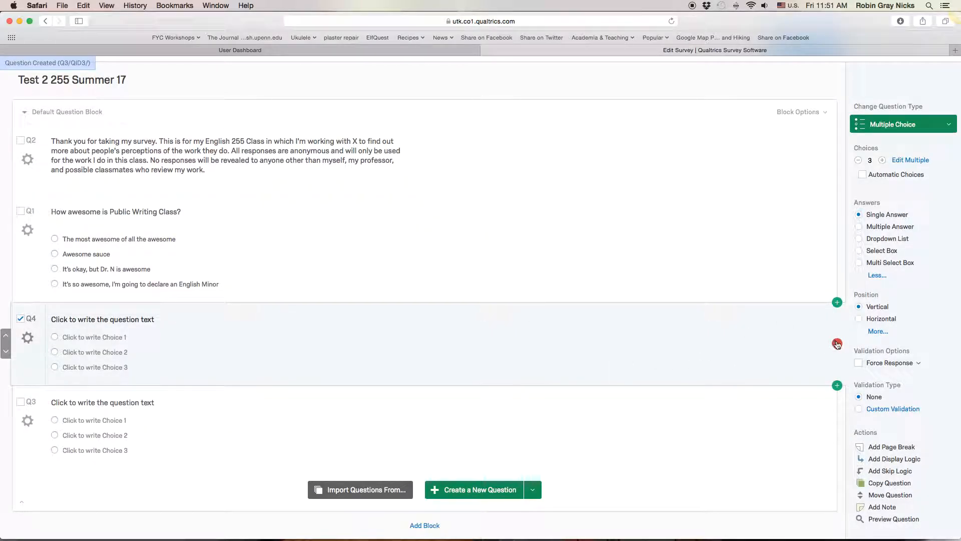
{"action": "left_click", "coordinate": [837, 344]}
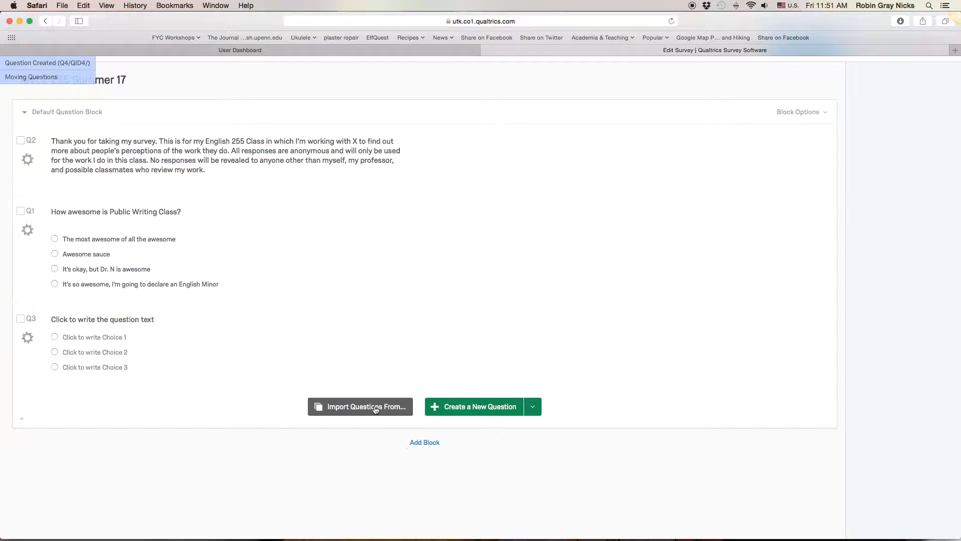
- Change the new blank question's type to Matrix Table
{"action": "left_click", "coordinate": [215, 331]}
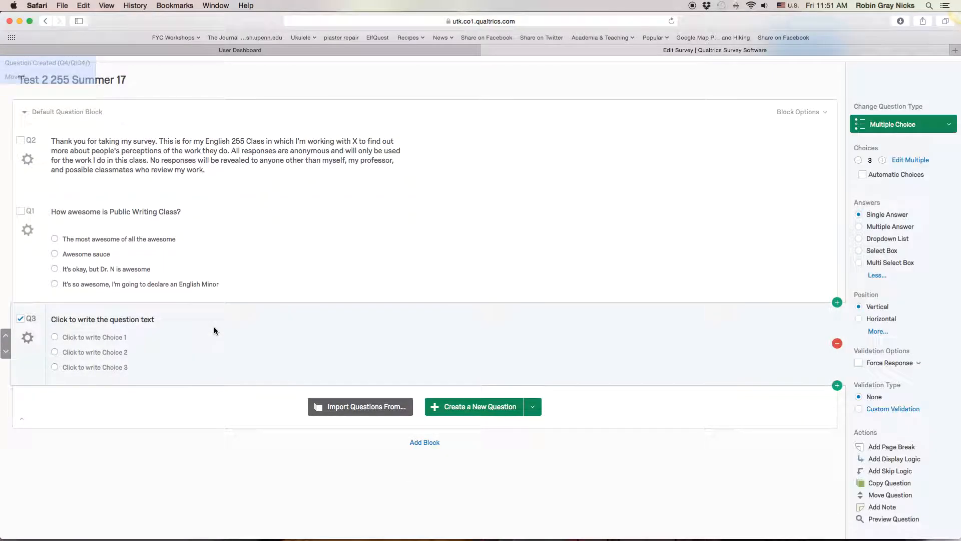
{"action": "left_click", "coordinate": [123, 321]}
{"action": "left_click", "coordinate": [539, 347]}
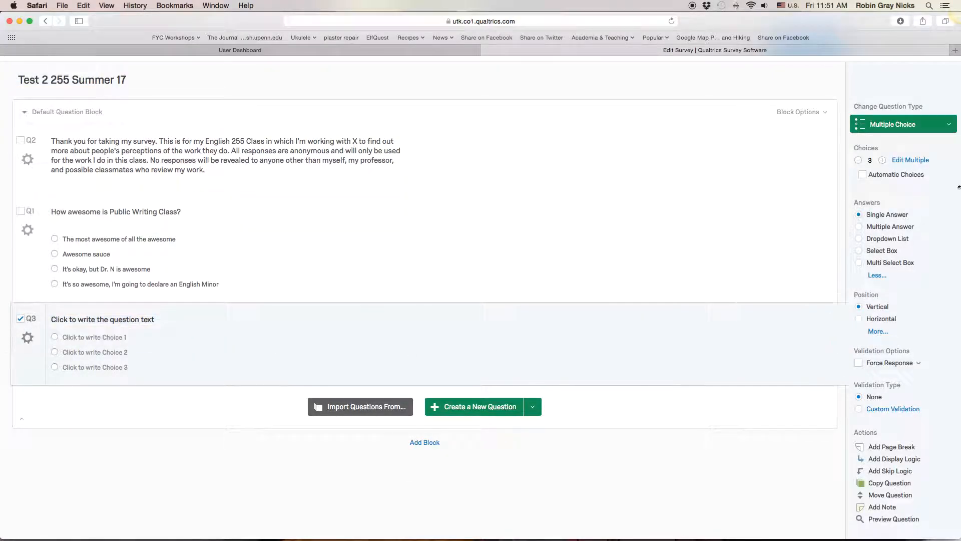
{"action": "left_click", "coordinate": [944, 131]}
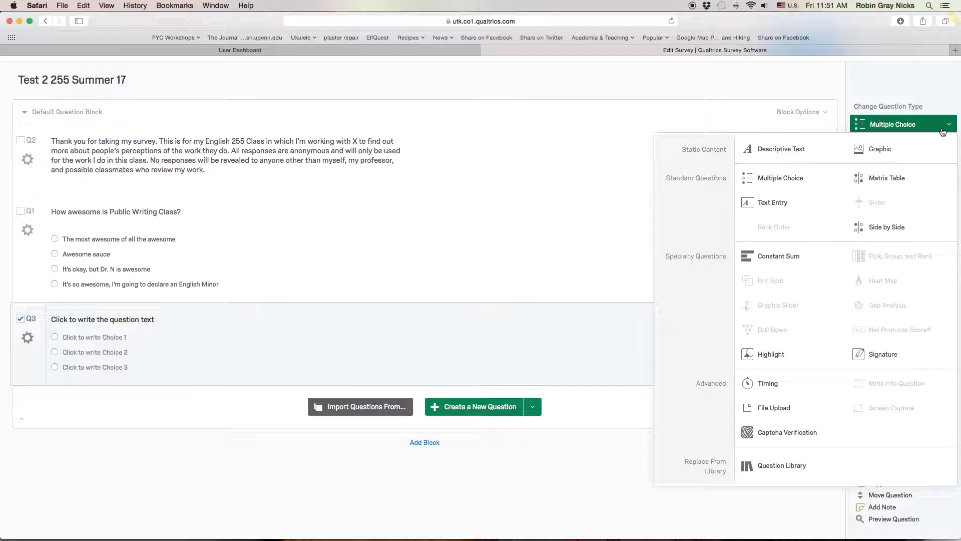
{"action": "left_click", "coordinate": [893, 186]}
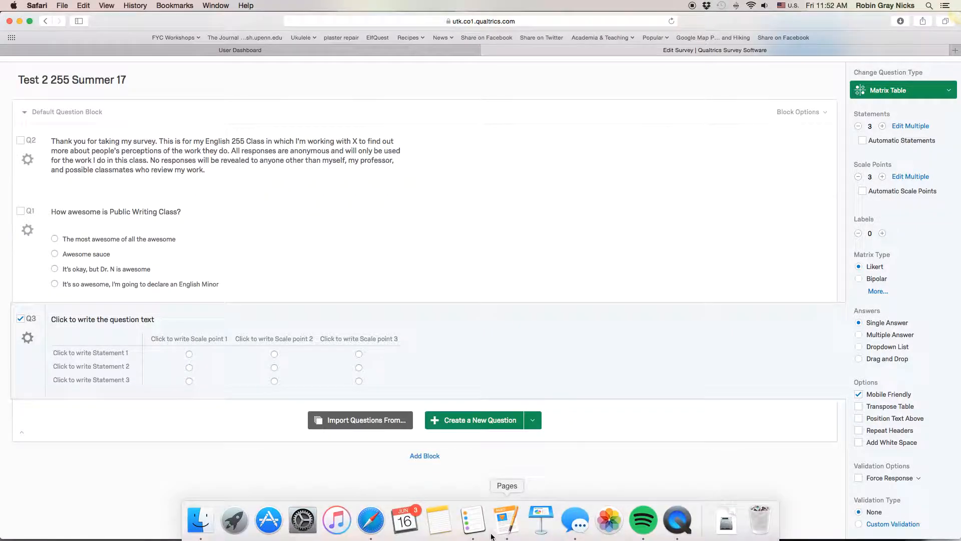
- Copy "How awesome is your rhetorical analysis paper?" from the Pages document into the matrix table's question text in Qualtrics
{"action": "left_click", "coordinate": [511, 516]}
{"action": "triple_click", "coordinate": [353, 177]}
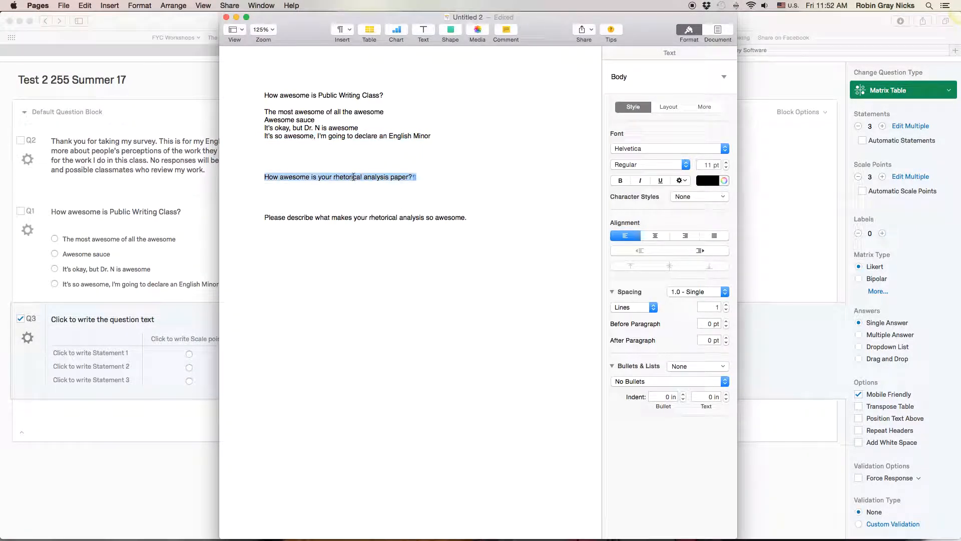
{"action": "left_click", "coordinate": [81, 316]}
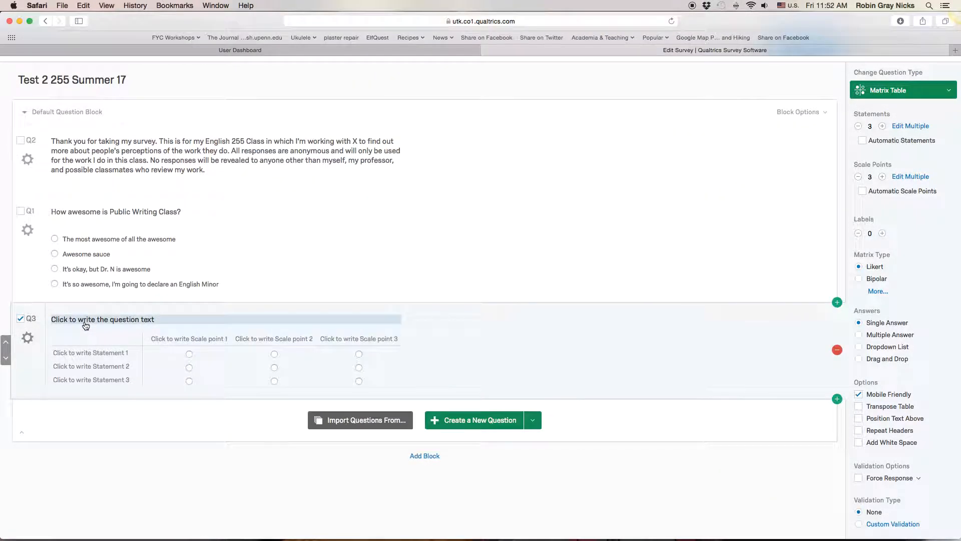
{"action": "left_click", "coordinate": [85, 323]}
{"action": "key", "text": "super+v"}
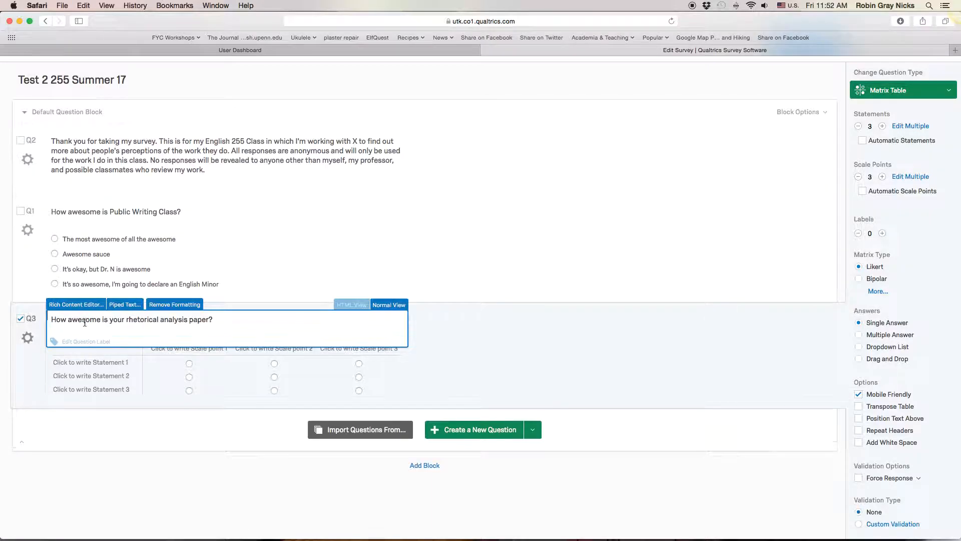
{"action": "left_click", "coordinate": [136, 377]}
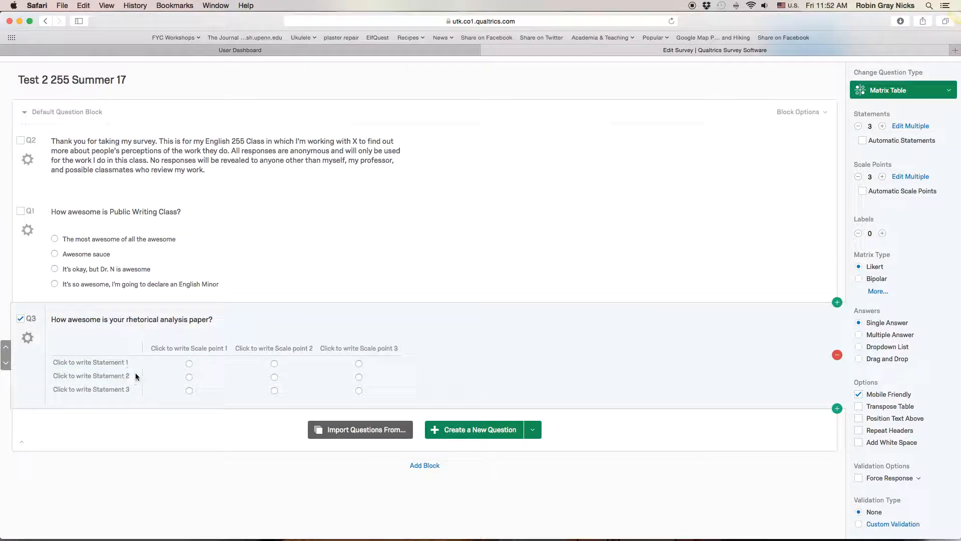
- Reduce the matrix table to a single statement and label it "The paper as a whole is"
{"action": "left_click", "coordinate": [858, 127]}
{"action": "left_click", "coordinate": [859, 126]}
{"action": "left_click", "coordinate": [858, 127]}
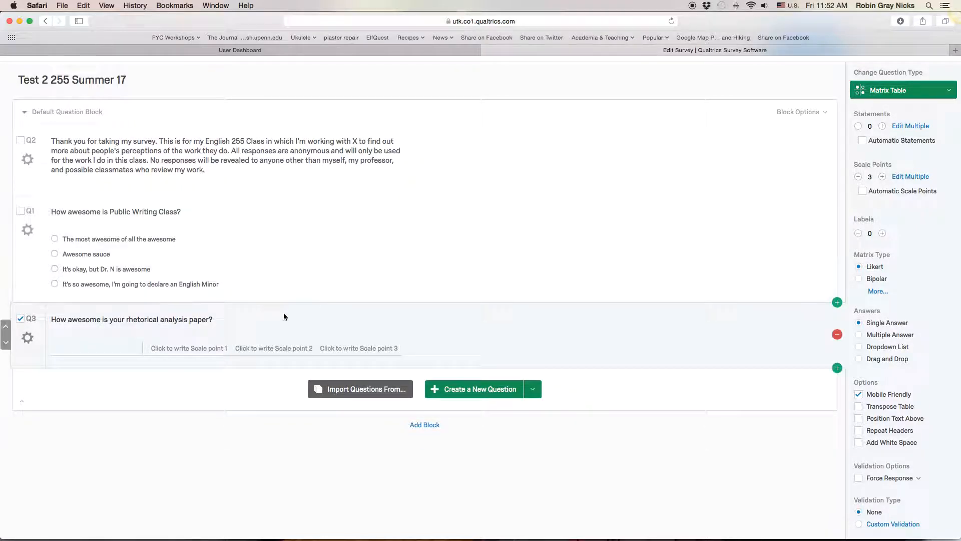
{"action": "left_click", "coordinate": [882, 126]}
{"action": "left_click", "coordinate": [107, 361]}
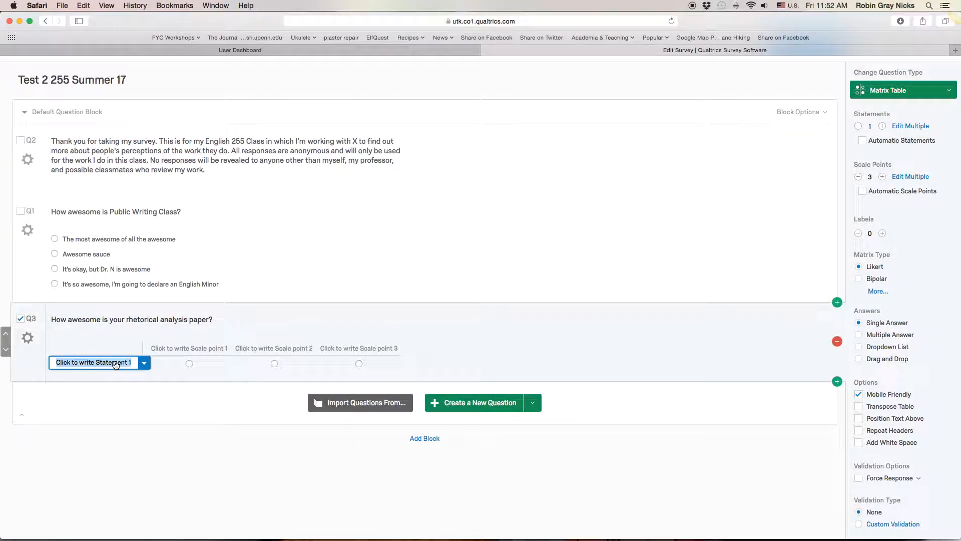
{"action": "type", "text": "The paper as"}
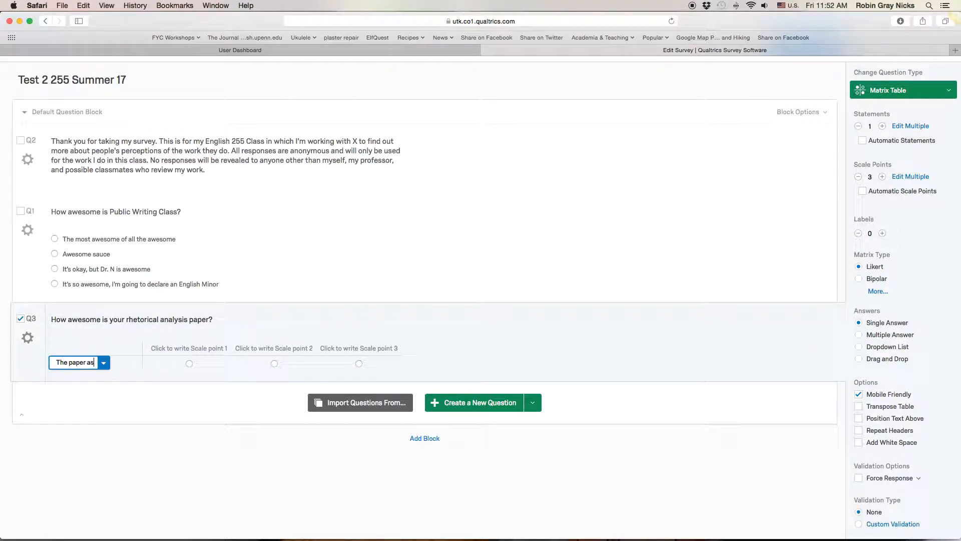
{"action": "type", "text": " a whole is"}
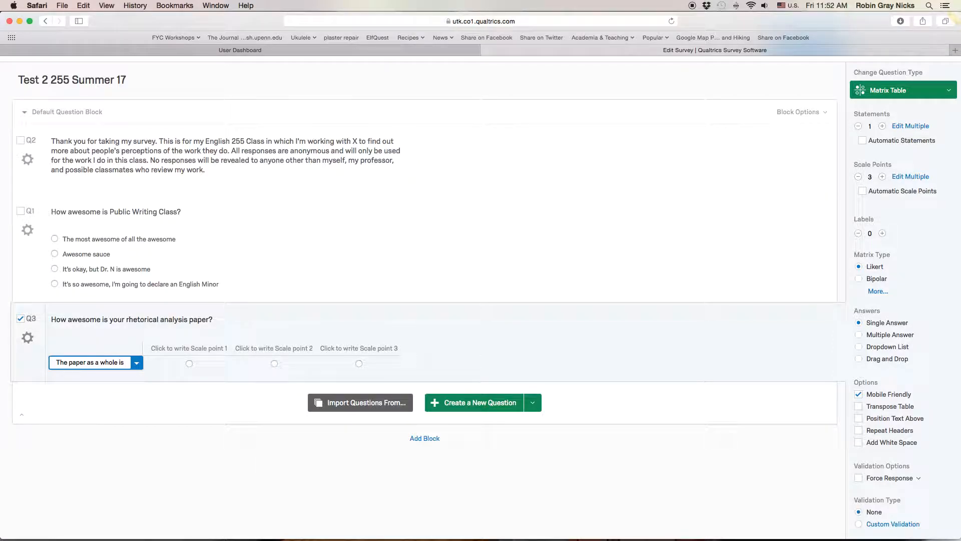
{"action": "left_click", "coordinate": [308, 321]}
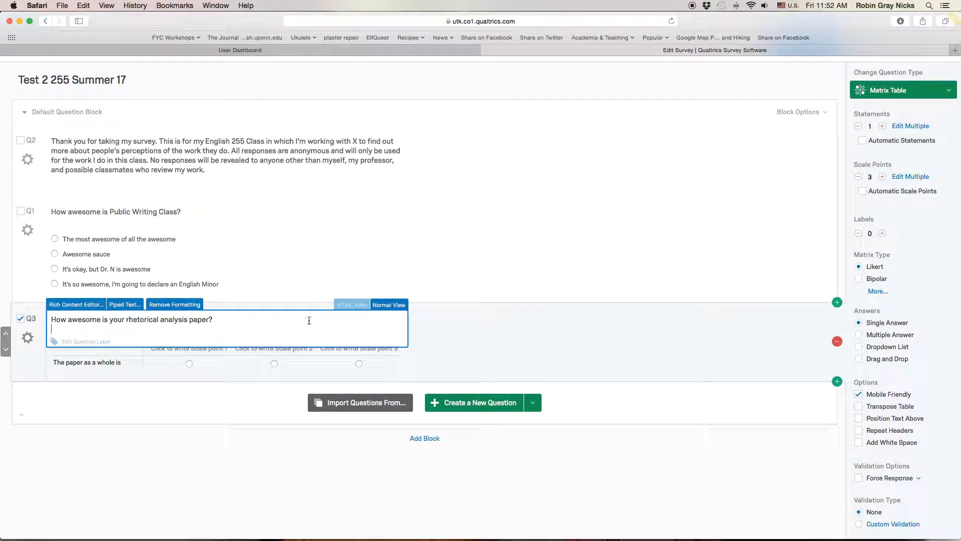
{"action": "left_click", "coordinate": [431, 330]}
- Label the matrix table's first three scale points "least awesome", "less awesome" and "awesome"
{"action": "left_click", "coordinate": [209, 349]}
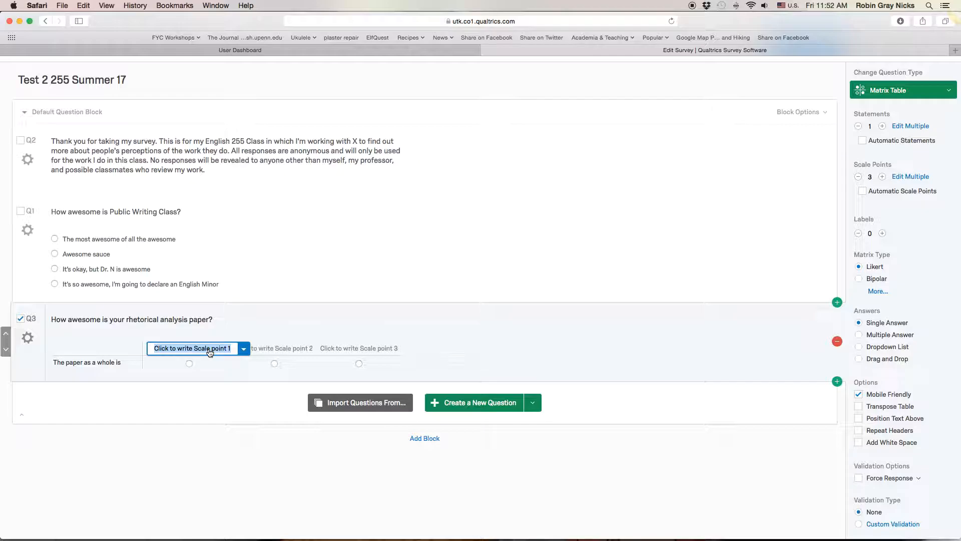
{"action": "type", "text": "I"}
{"action": "type", "text": "east aw"}
{"action": "type", "text": "ome"}
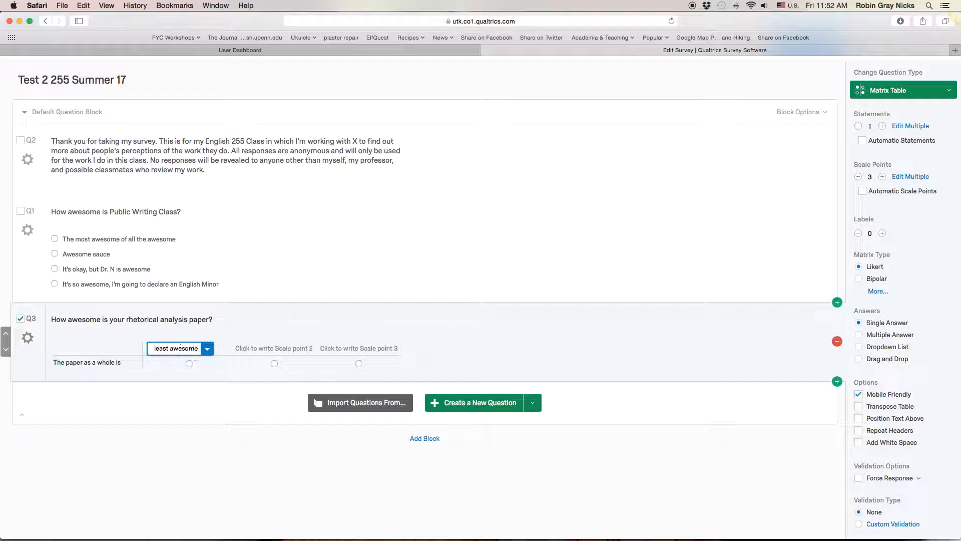
{"action": "key", "text": "Tab"}
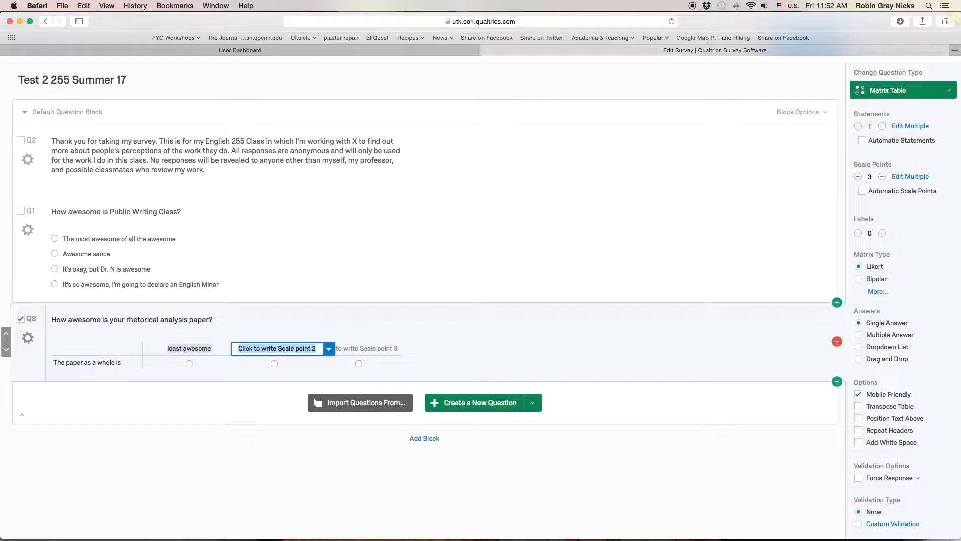
{"action": "type", "text": "less aweso"}
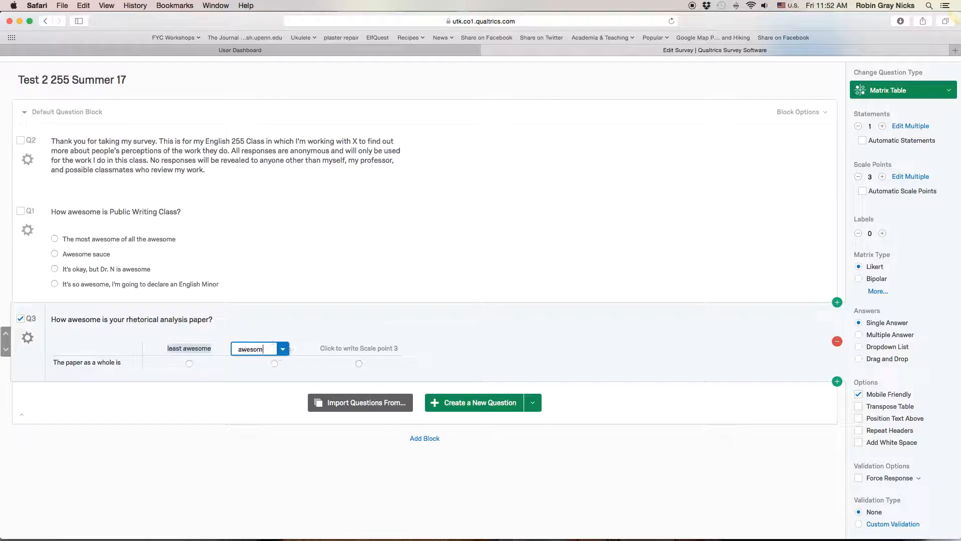
{"action": "type", "text": "me"}
{"action": "key", "text": "Tab"}
{"action": "type", "text": "awesome"}
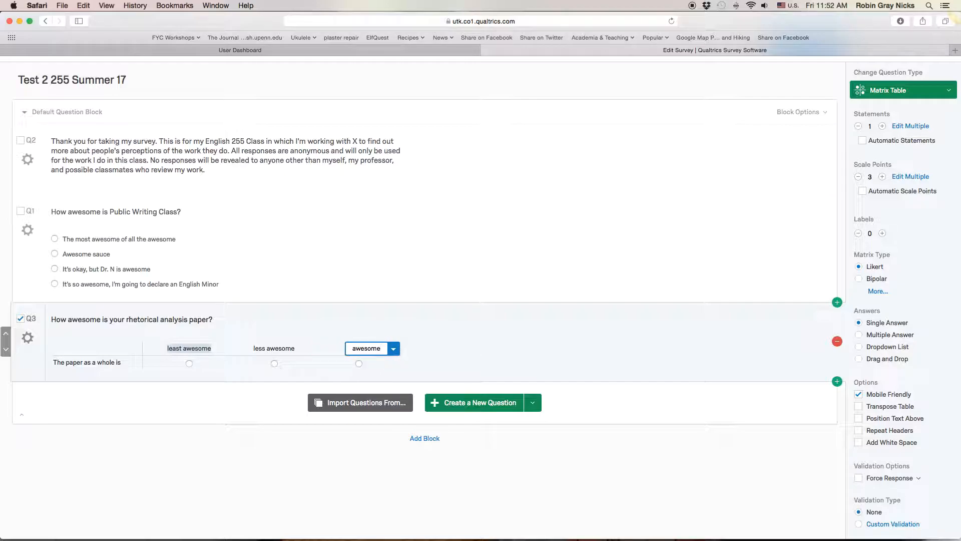
- Add the scale points "more awesome" and "most awesome" to the matrix table, and remove the surplus sixth scale point
{"action": "key", "text": "Tab"}
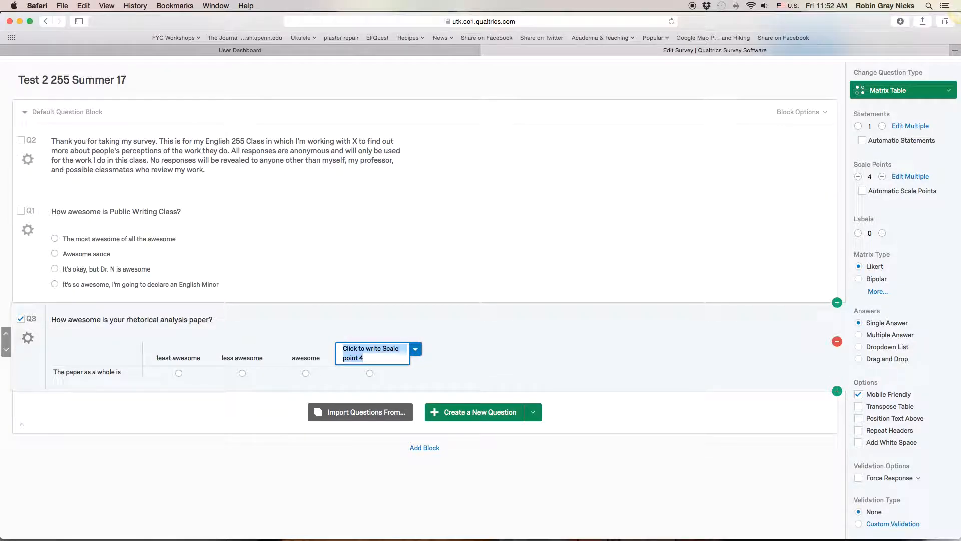
{"action": "type", "text": "more awesome"}
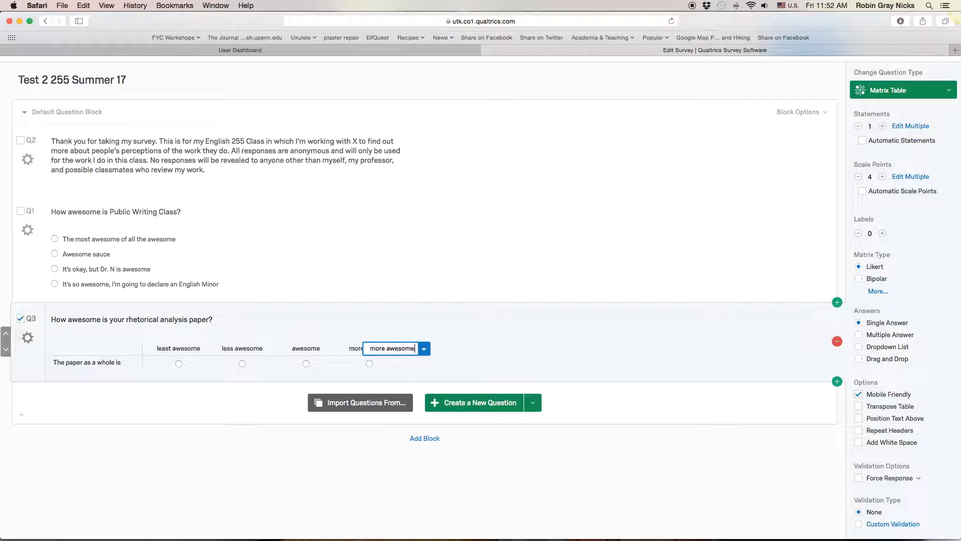
{"action": "key", "text": "Tab"}
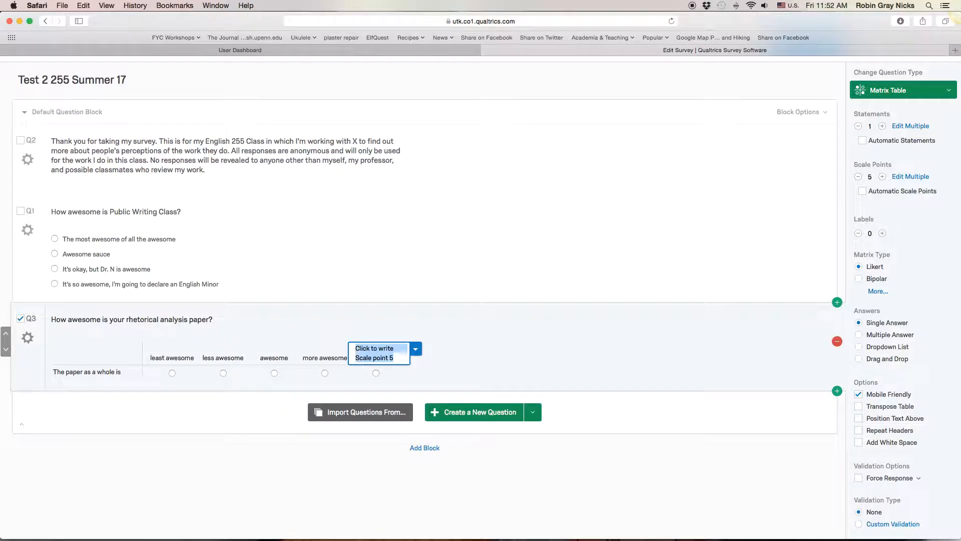
{"action": "type", "text": "most awesome"}
{"action": "key", "text": "Tab"}
{"action": "scroll", "coordinate": [440, 399], "scroll_direction": "up", "scroll_amount": 2}
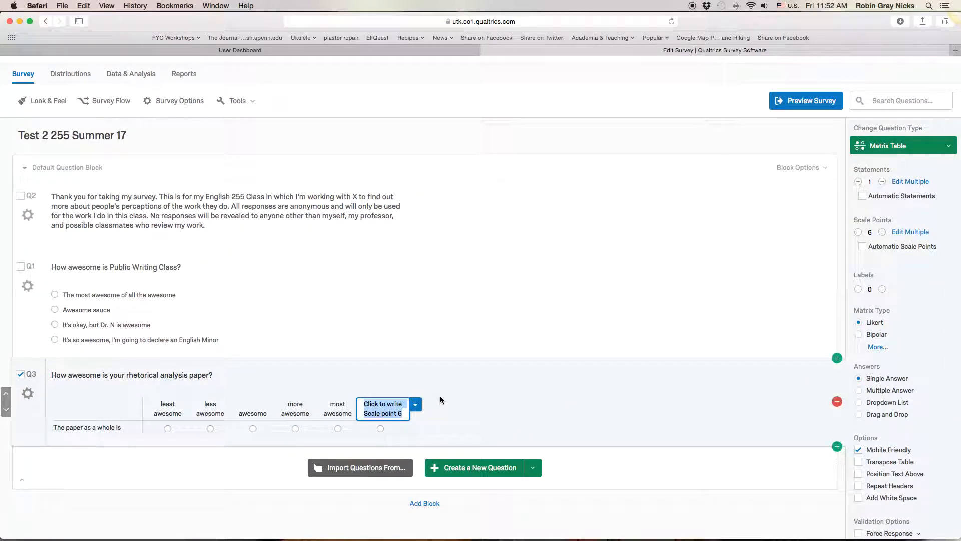
{"action": "left_click", "coordinate": [415, 404]}
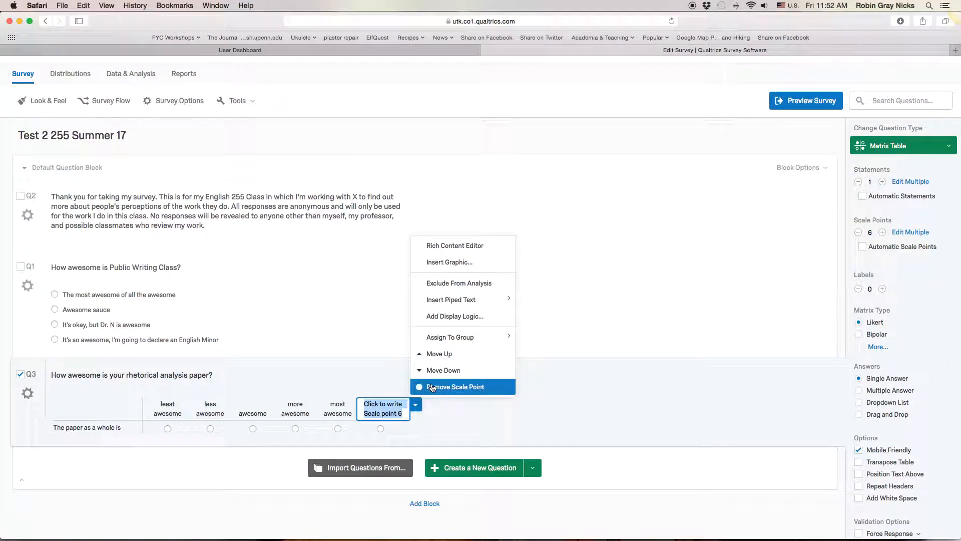
{"action": "left_click", "coordinate": [432, 386]}
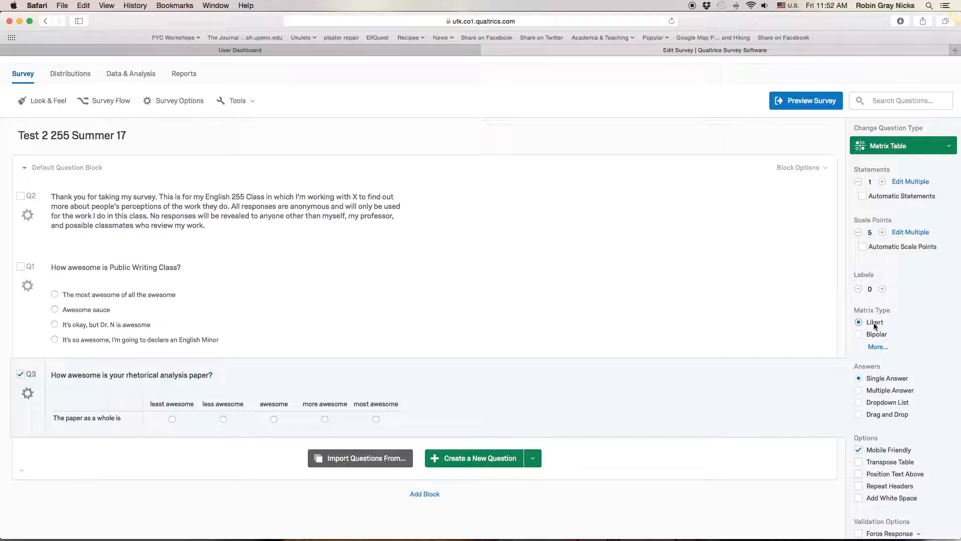
- Create a new question below the rhetorical analysis matrix table and change its type to Text Entry
{"action": "scroll", "coordinate": [873, 322], "scroll_direction": "down", "scroll_amount": 3}
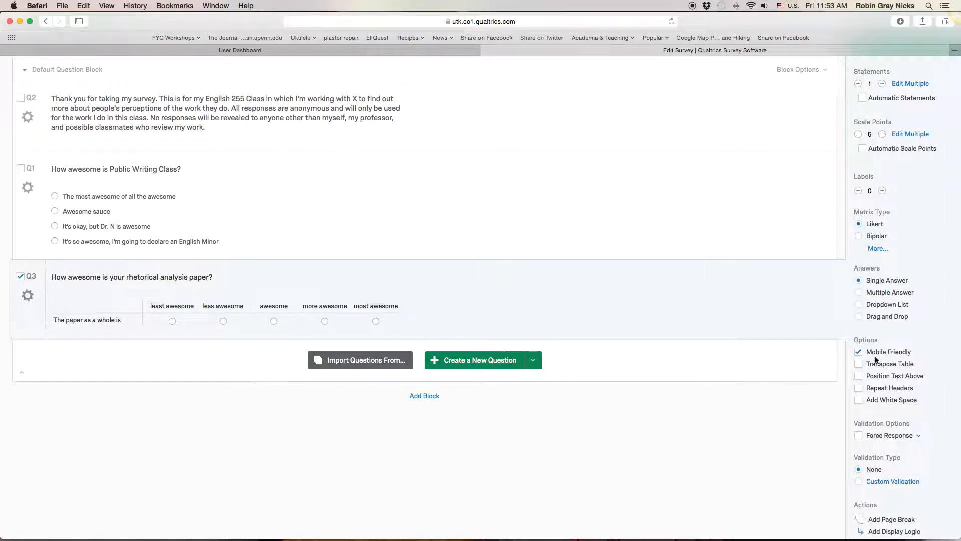
{"action": "scroll", "coordinate": [876, 360], "scroll_direction": "down", "scroll_amount": 3}
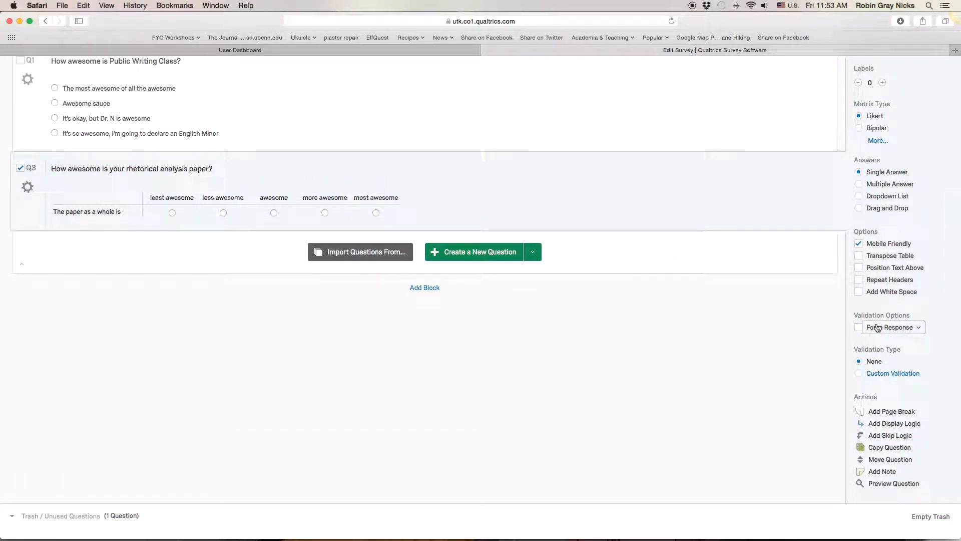
{"action": "scroll", "coordinate": [641, 305], "scroll_direction": "up", "scroll_amount": 2}
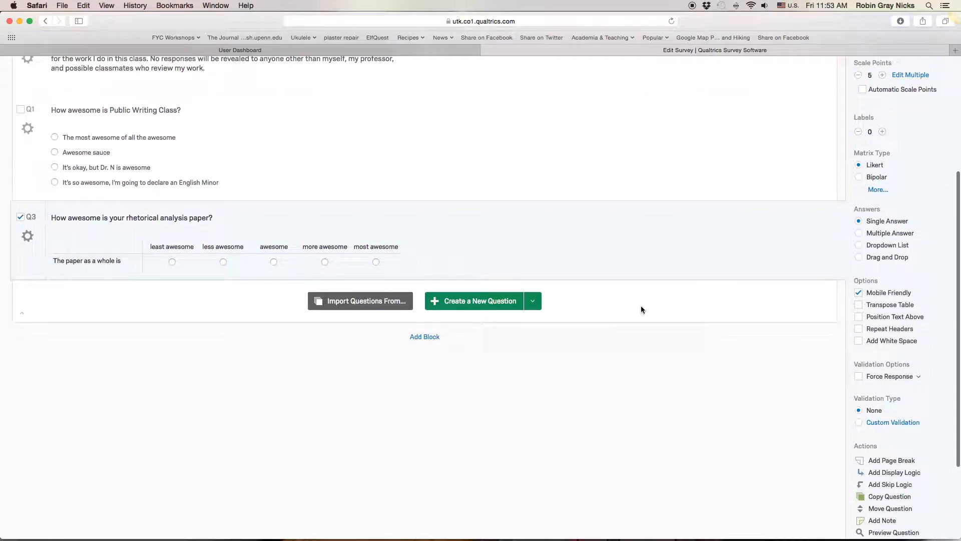
{"action": "left_click", "coordinate": [478, 306]}
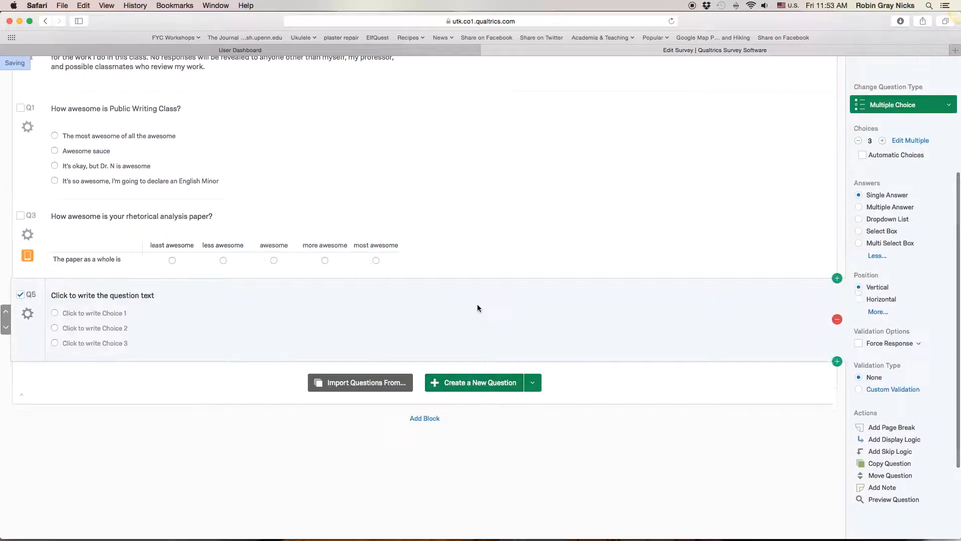
{"action": "left_click", "coordinate": [912, 126]}
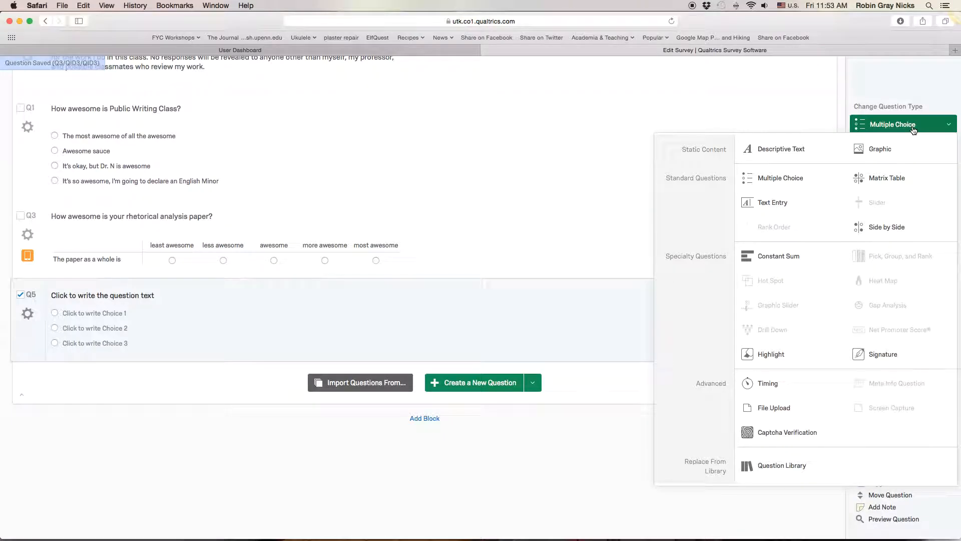
{"action": "left_click", "coordinate": [790, 206]}
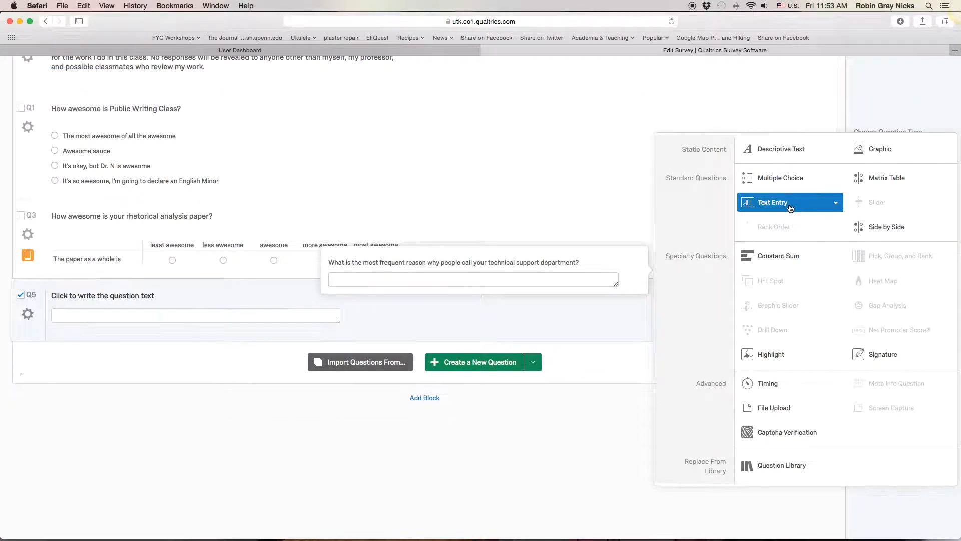
- Copy "Please describe what makes your rhetorical analysis so awesome." from the Pages document into the new text entry question in Qualtrics
{"action": "left_click", "coordinate": [140, 295]}
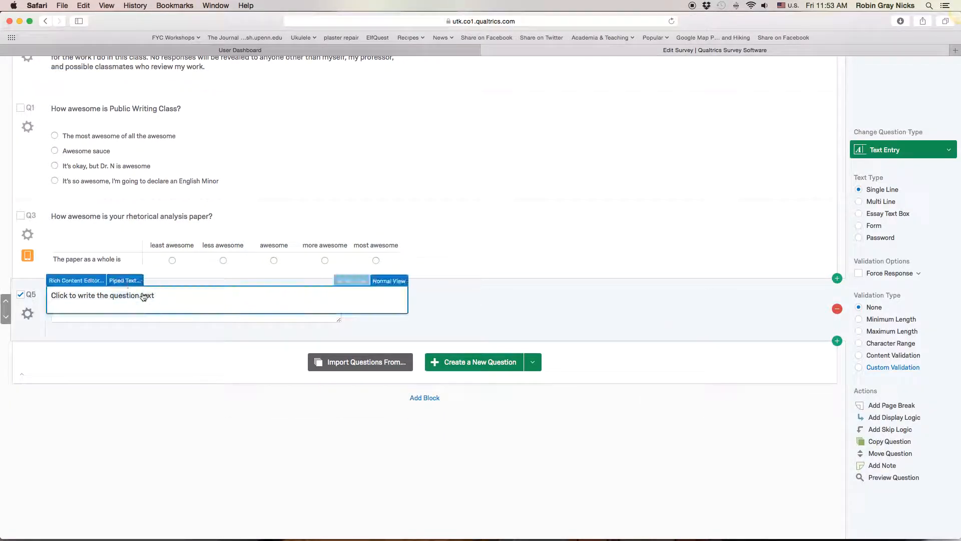
{"action": "mouse_move", "coordinate": [439, 521]}
{"action": "left_click", "coordinate": [507, 520]}
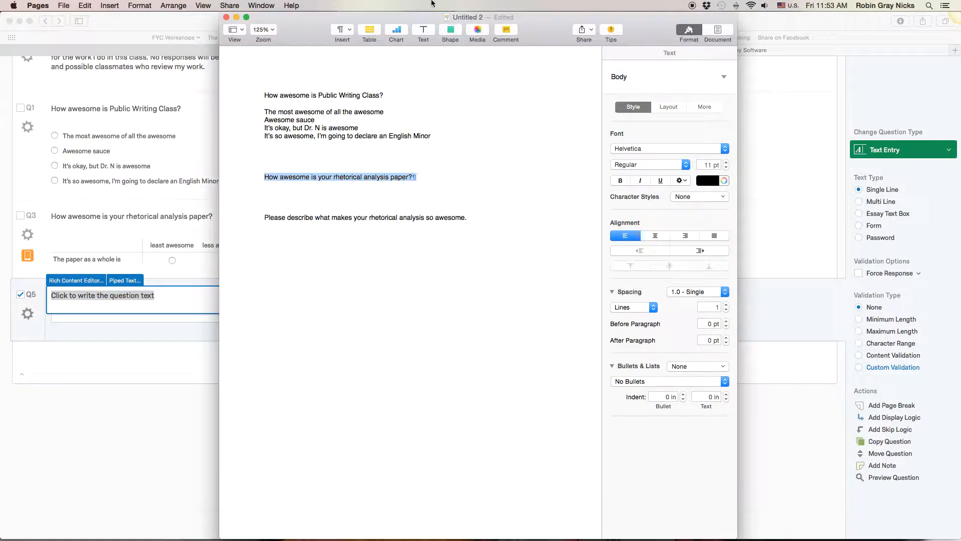
{"action": "left_click", "coordinate": [345, 218]}
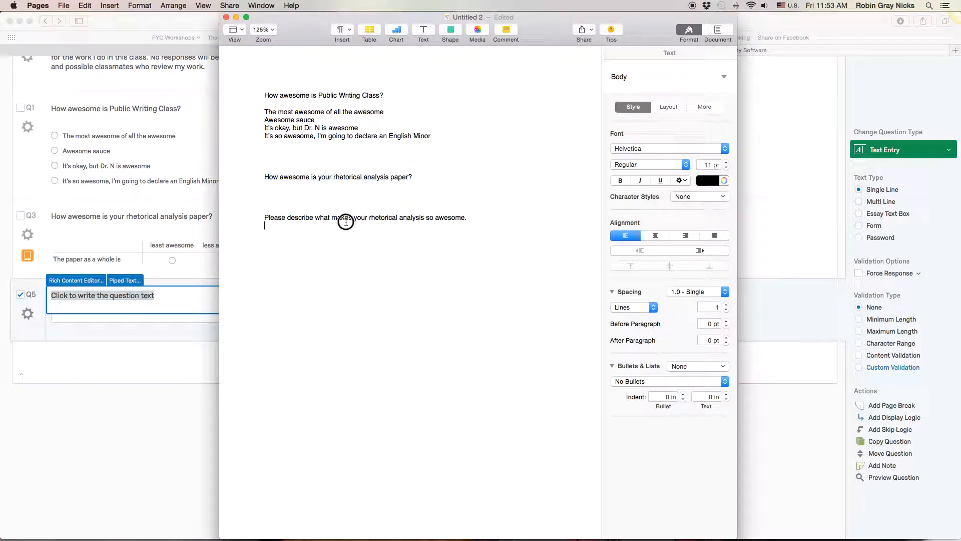
{"action": "triple_click", "coordinate": [346, 217]}
{"action": "key", "text": "super+c"}
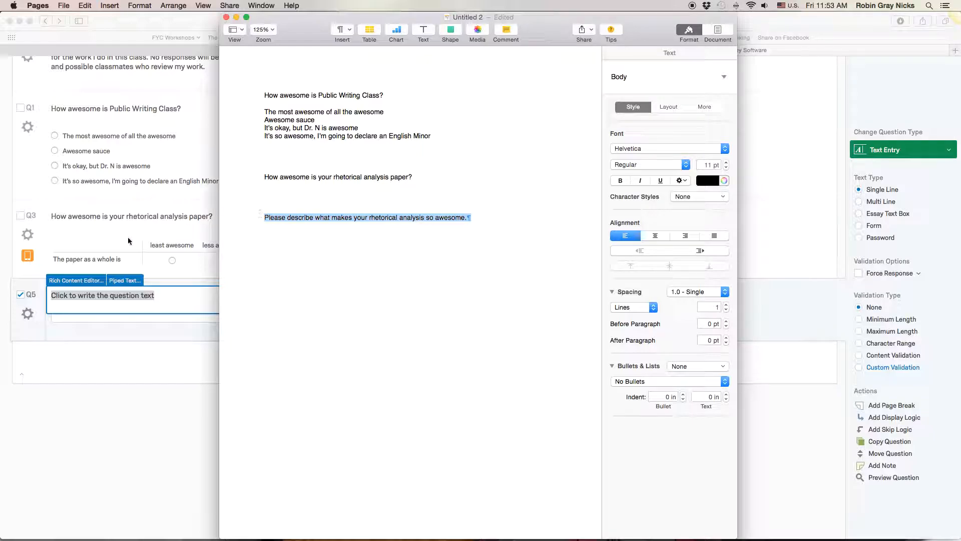
{"action": "left_click", "coordinate": [112, 304]}
{"action": "key", "text": "super+v"}
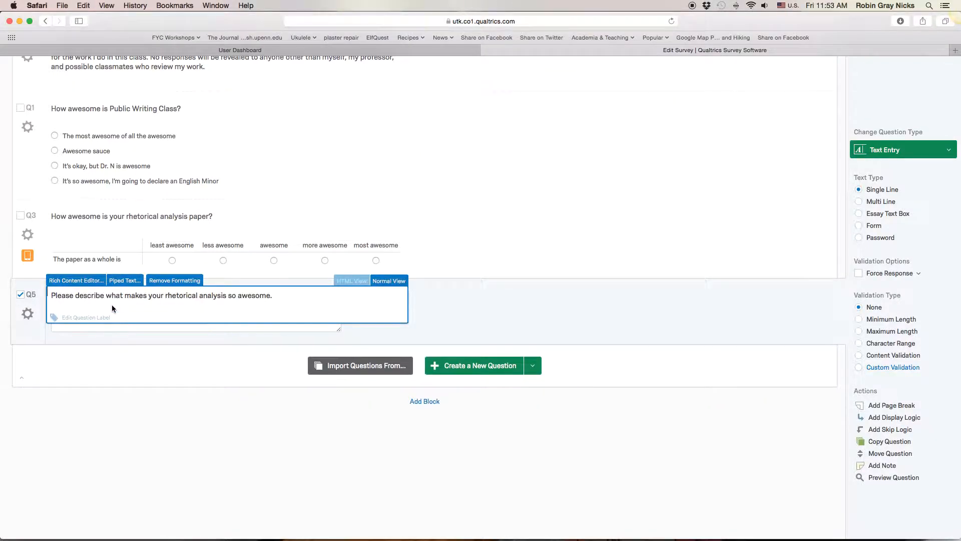
{"action": "left_click", "coordinate": [453, 321]}
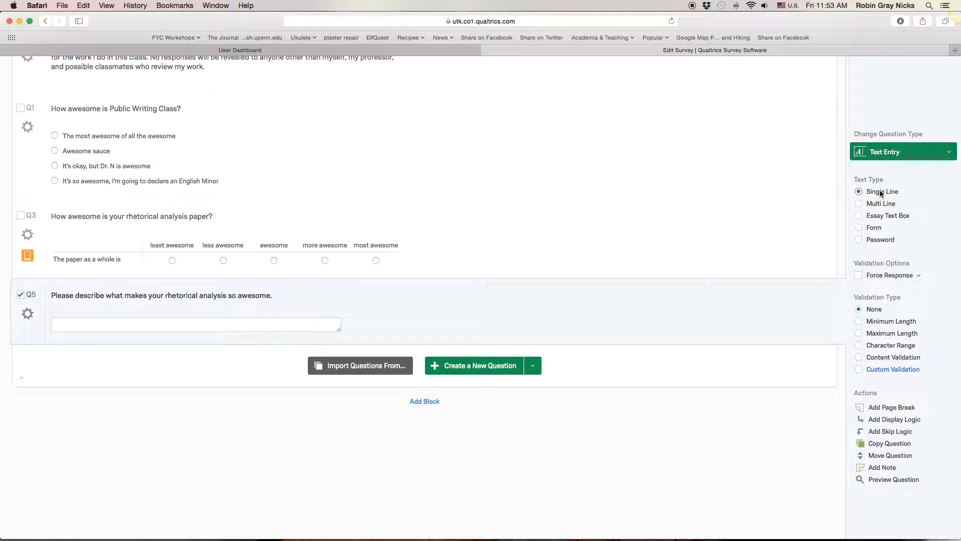
- Set the text entry question's text type to Essay Text Box
{"action": "left_click", "coordinate": [897, 220]}
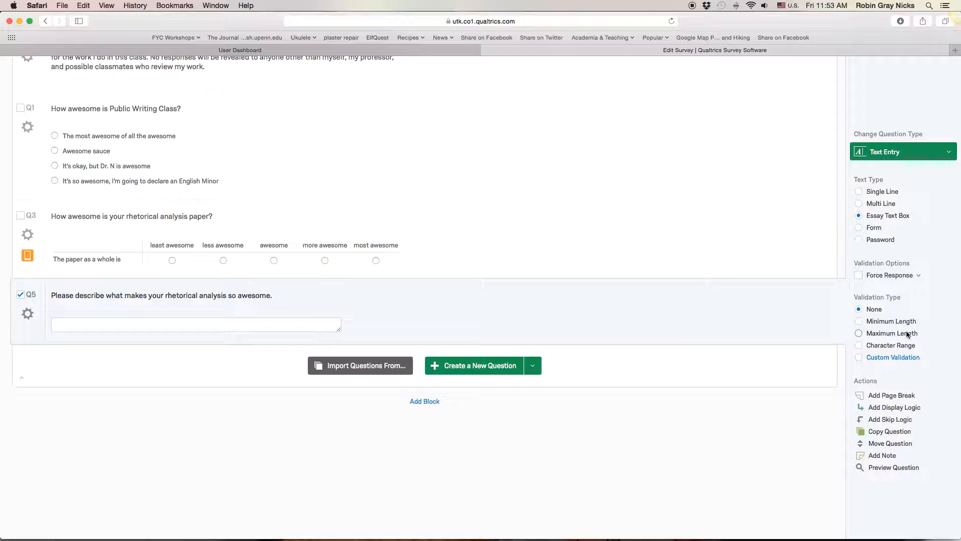
{"action": "mouse_move", "coordinate": [742, 318]}
{"action": "scroll", "coordinate": [728, 309], "scroll_direction": "up", "scroll_amount": 3}
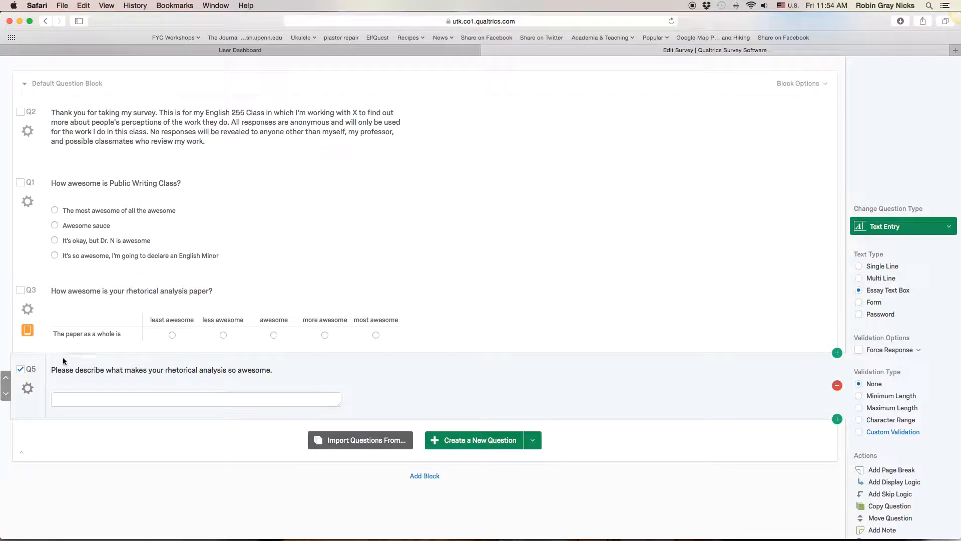
{"action": "scroll", "coordinate": [155, 348], "scroll_direction": "up", "scroll_amount": 3}
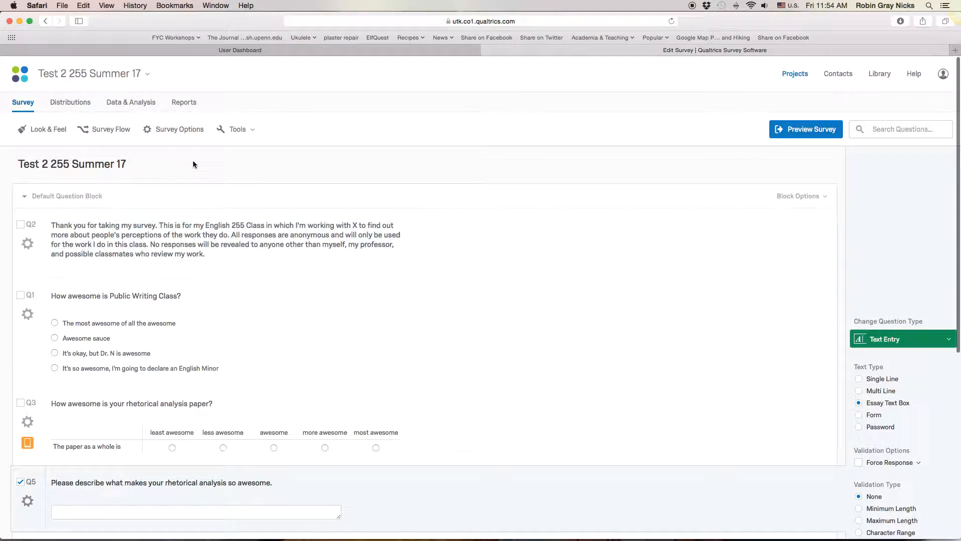
- In the survey options, enable survey expiration and set the survey's end date to 06-21-2017 at 08:00
{"action": "left_click", "coordinate": [177, 131]}
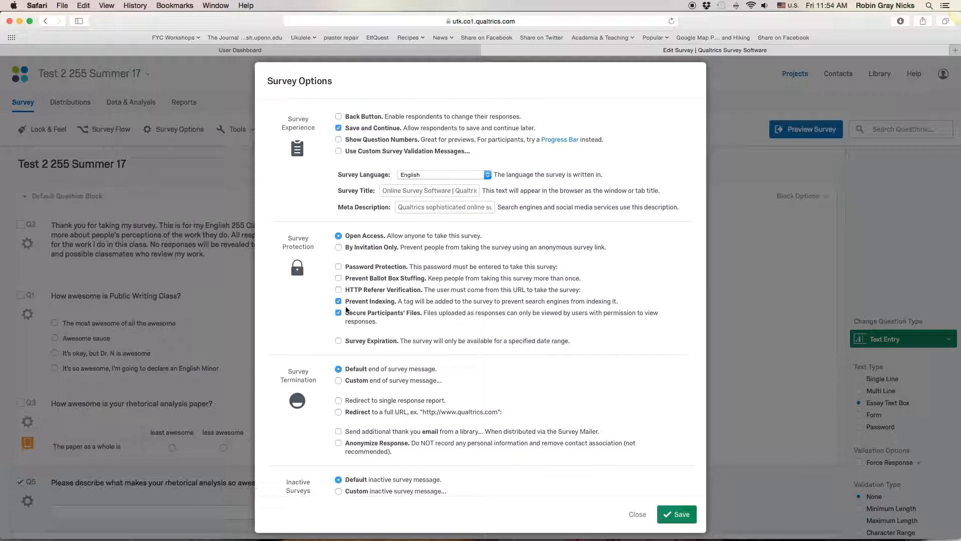
{"action": "left_click", "coordinate": [338, 342]}
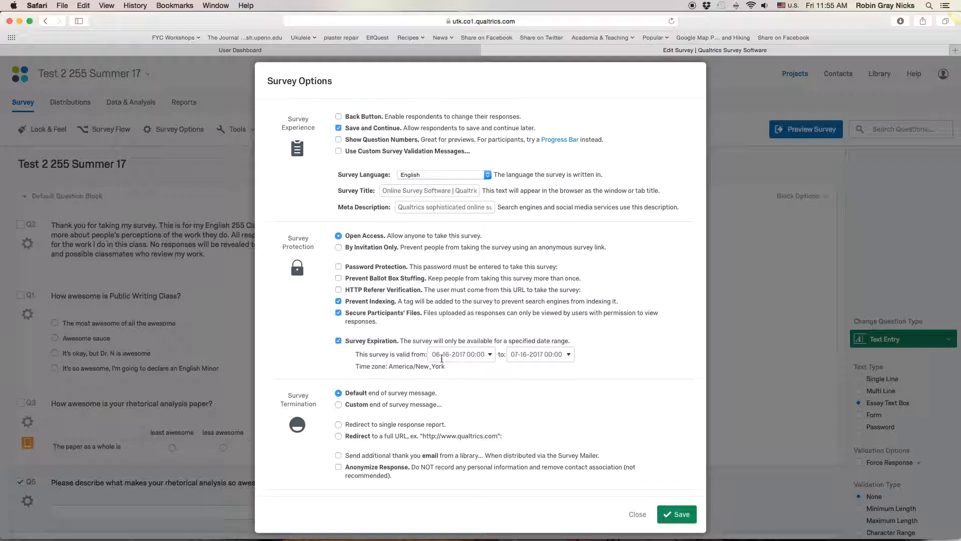
{"action": "left_click", "coordinate": [555, 358]}
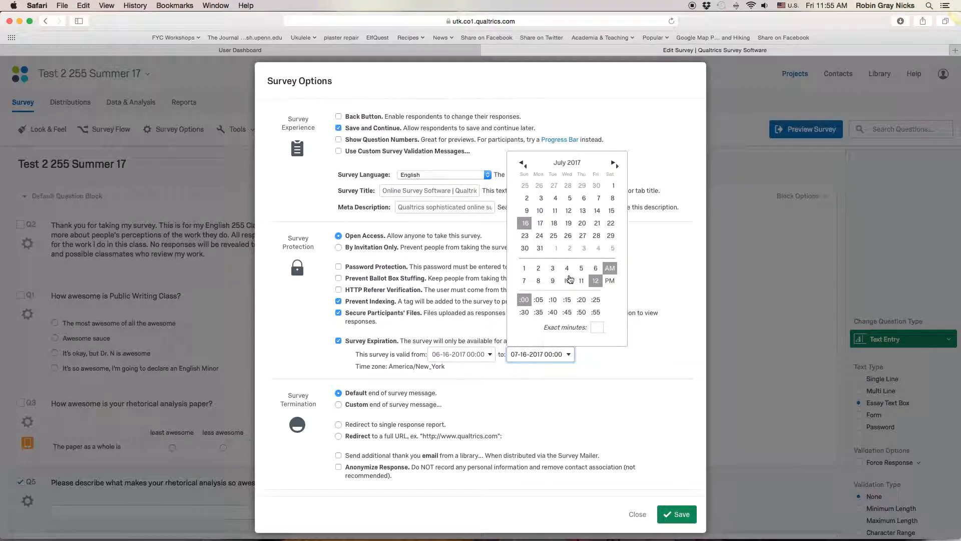
{"action": "left_click", "coordinate": [539, 282]}
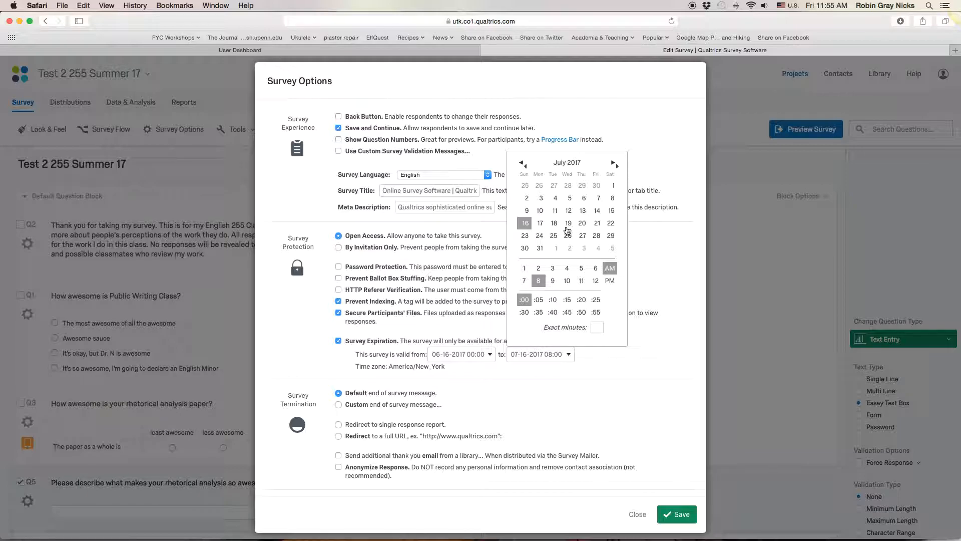
{"action": "left_click", "coordinate": [521, 164]}
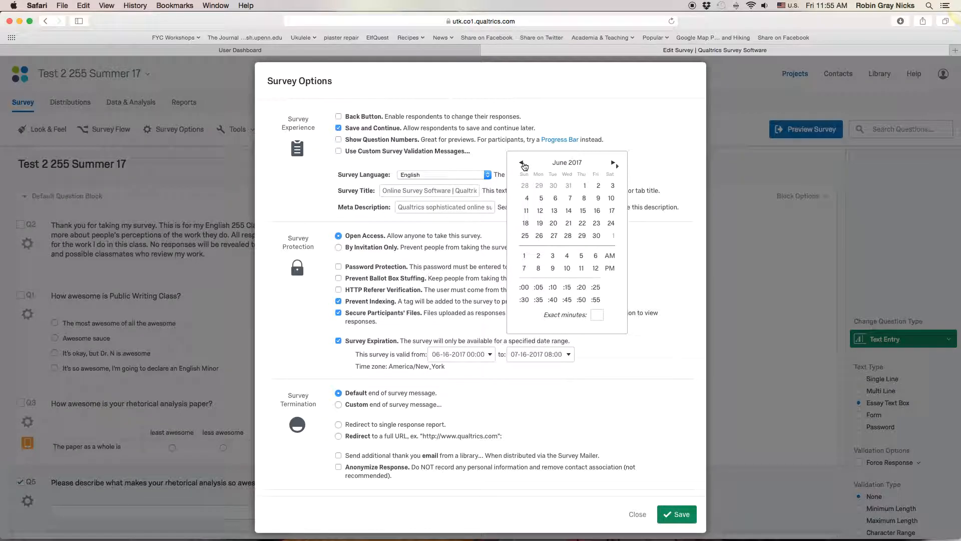
{"action": "left_click", "coordinate": [569, 224]}
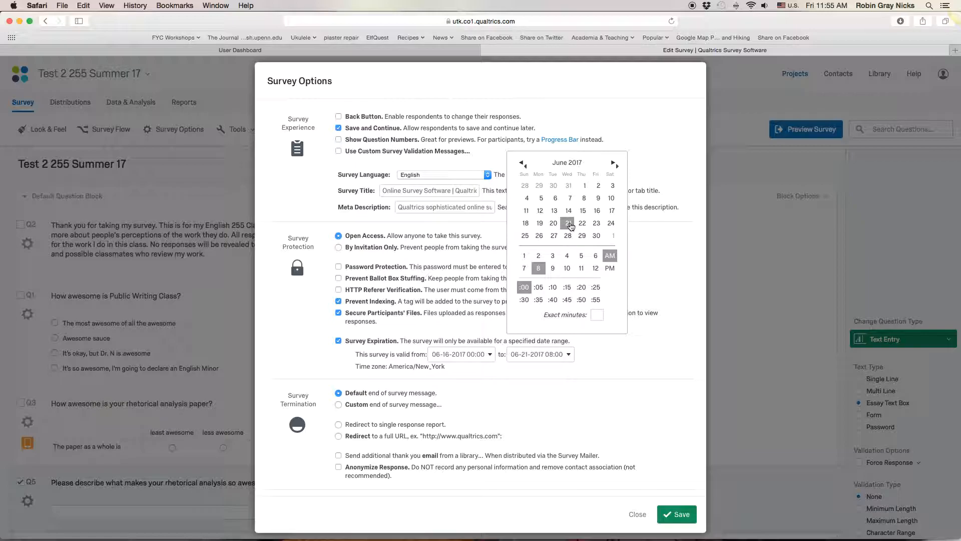
{"action": "left_click", "coordinate": [638, 277]}
{"action": "scroll", "coordinate": [551, 362], "scroll_direction": "down", "scroll_amount": 4}
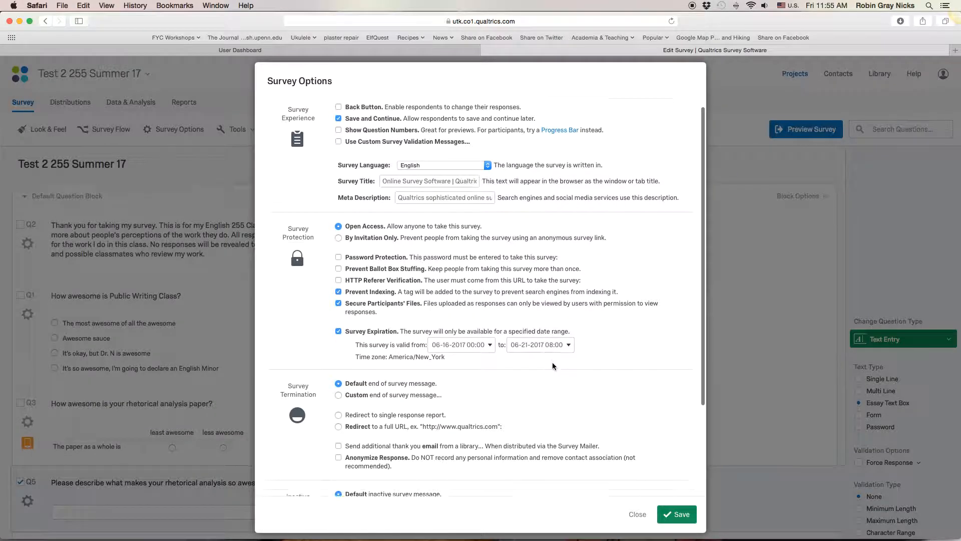
- Set partial completion to record responses in progress 24 hours after the respondent's last activity, and save the survey options
{"action": "scroll", "coordinate": [476, 376], "scroll_direction": "down", "scroll_amount": 2}
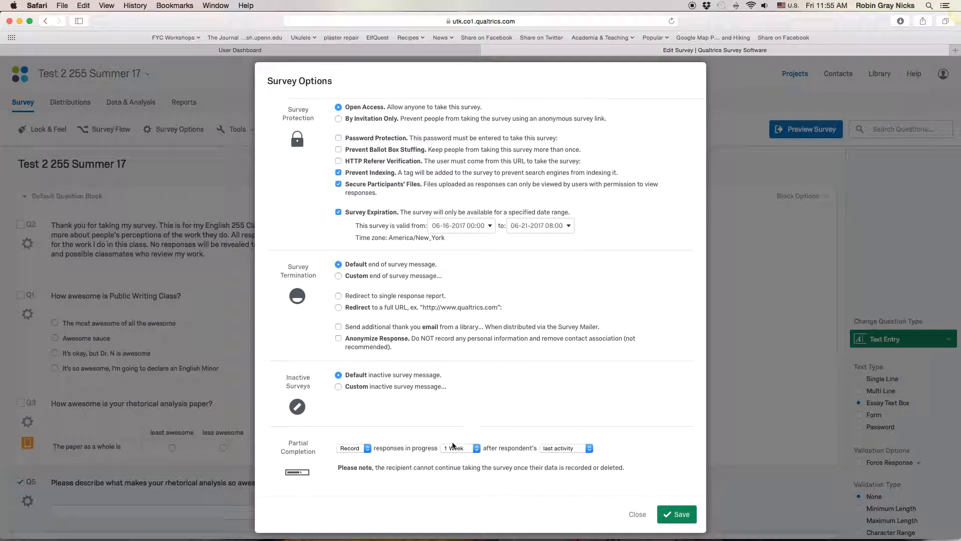
{"action": "left_click", "coordinate": [456, 449]}
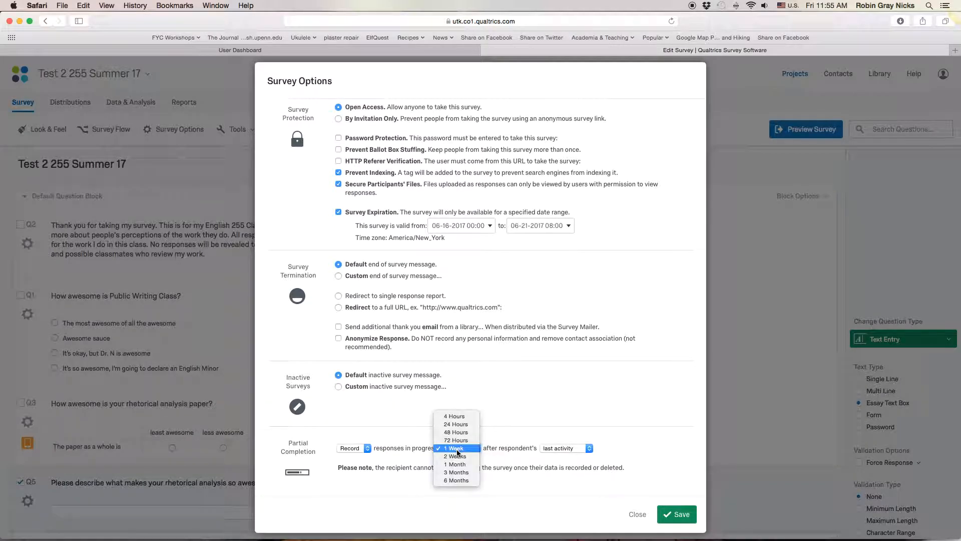
{"action": "left_click", "coordinate": [461, 426]}
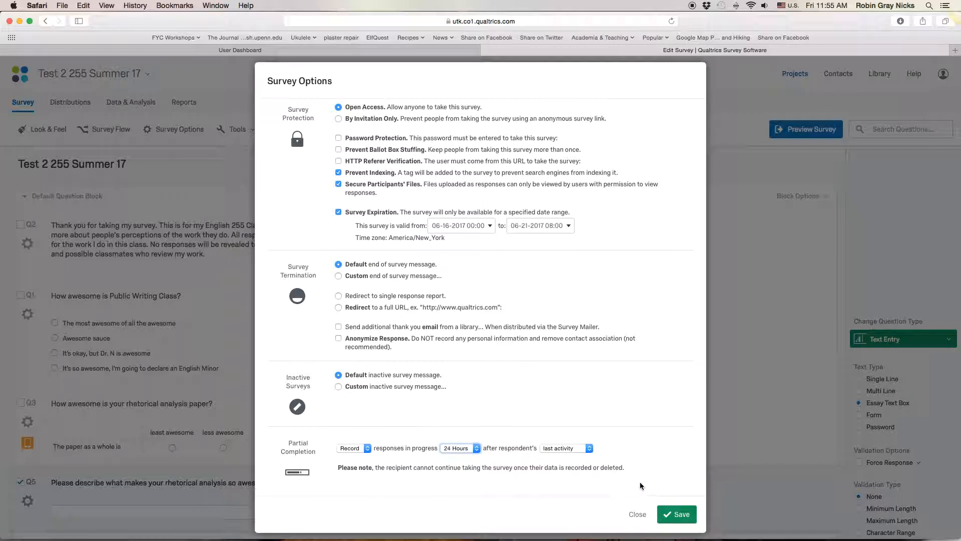
{"action": "left_click", "coordinate": [674, 518]}
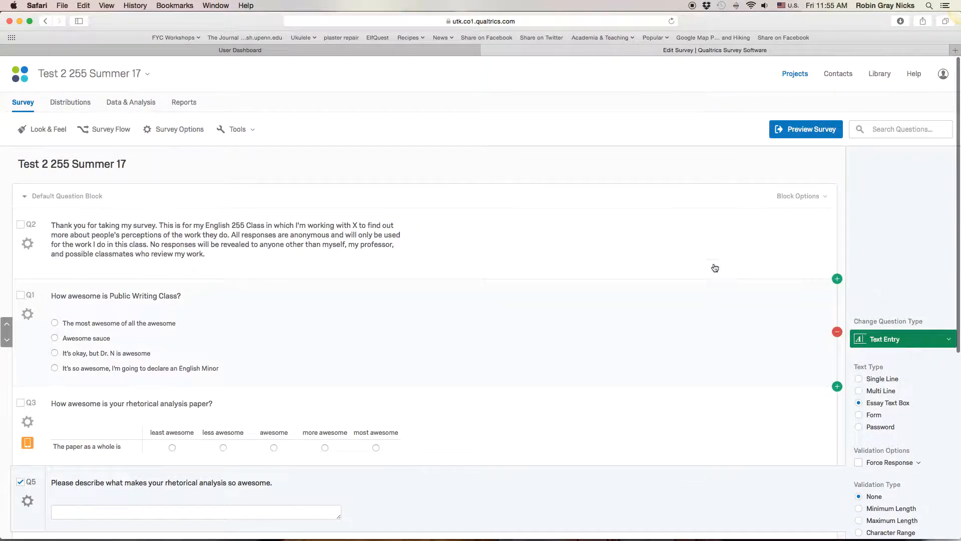
- Check the survey flow without saving it, and auto-number all questions using Internal ID Numbering
{"action": "left_click", "coordinate": [105, 129]}
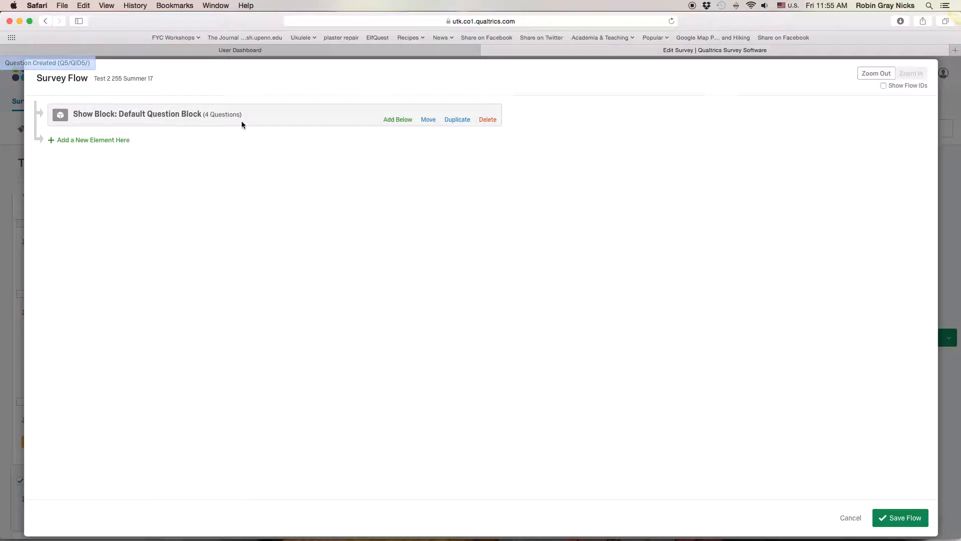
{"action": "left_click", "coordinate": [851, 517]}
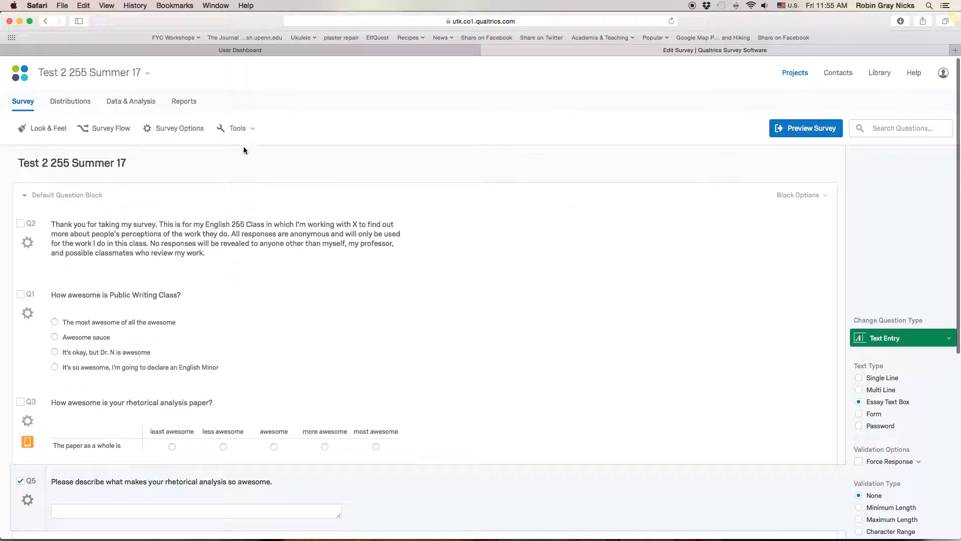
{"action": "left_click", "coordinate": [234, 129]}
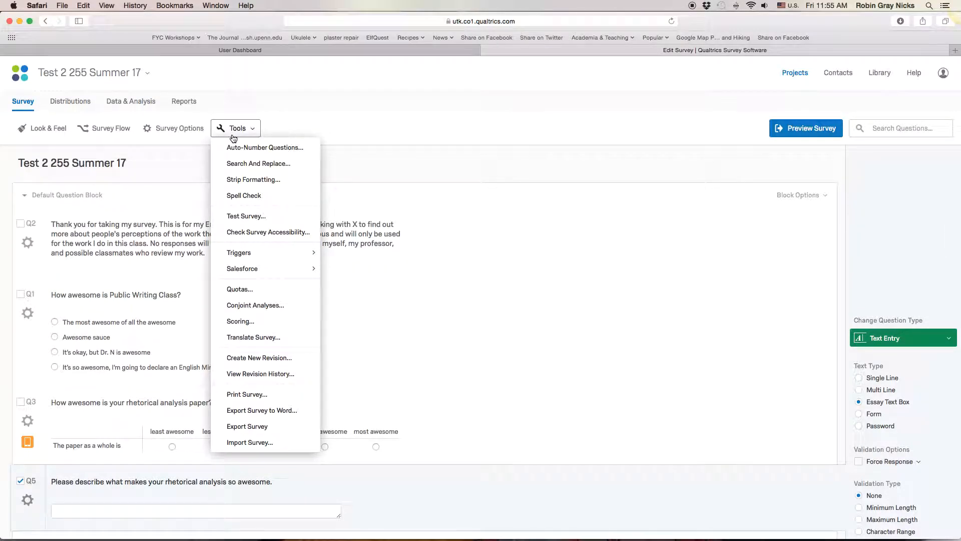
{"action": "left_click", "coordinate": [247, 148]}
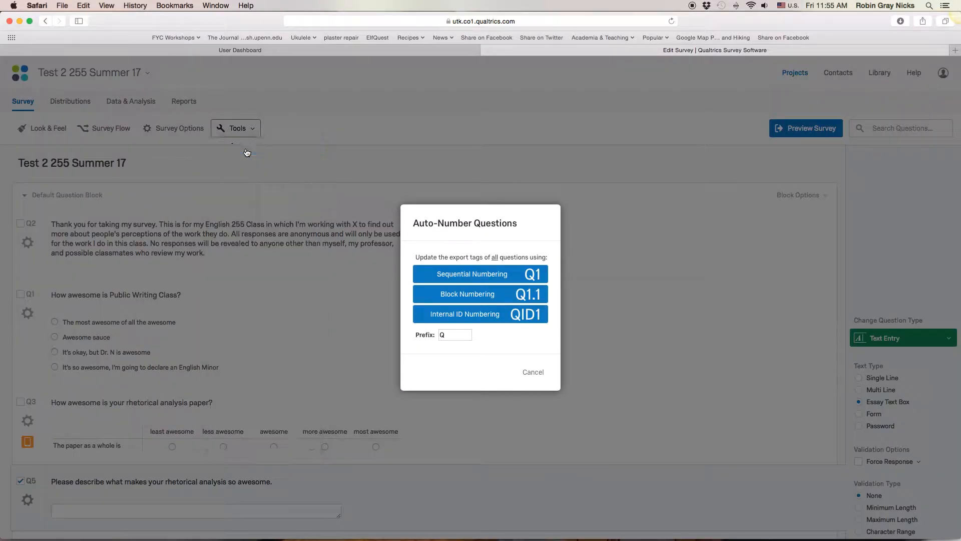
{"action": "left_click", "coordinate": [497, 313]}
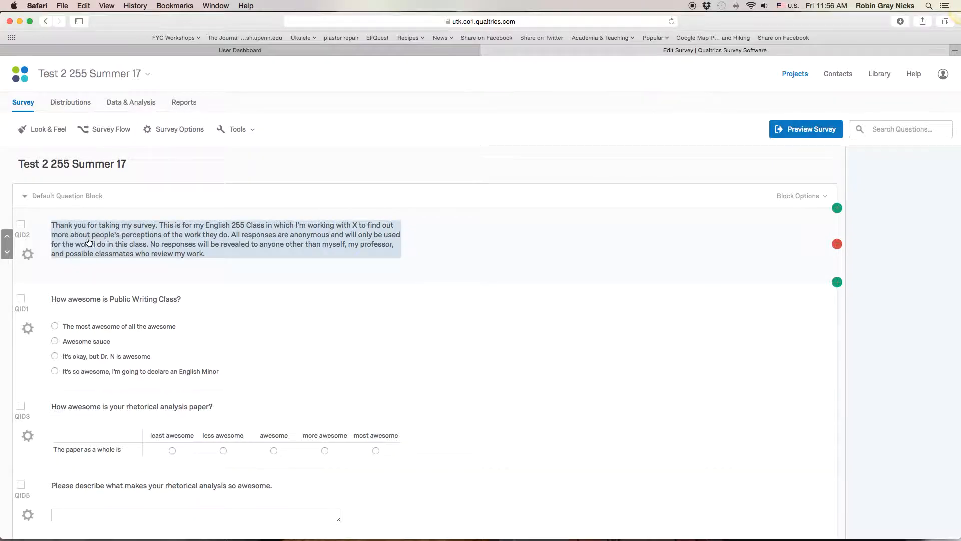
{"action": "scroll", "coordinate": [146, 155], "scroll_direction": "down", "scroll_amount": 1}
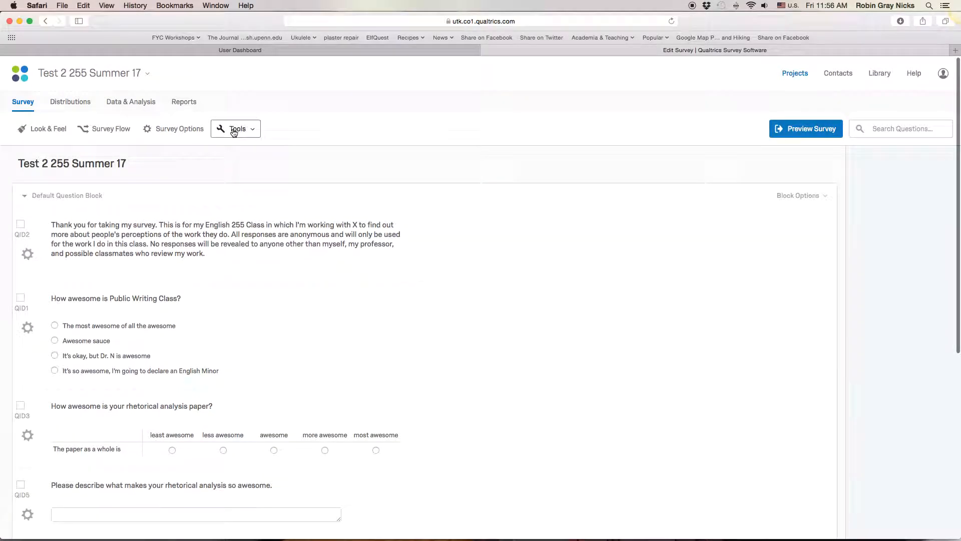
- Add skip logic to the Public Writing Class question that skips to QID5 when "The most awesome of all the awesome" is selected
{"action": "left_click", "coordinate": [28, 225]}
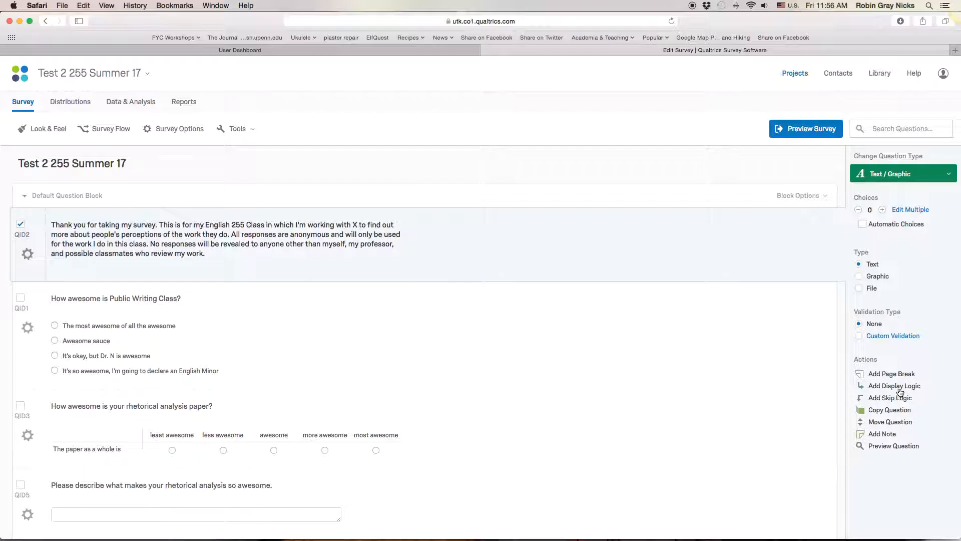
{"action": "left_click", "coordinate": [405, 381]}
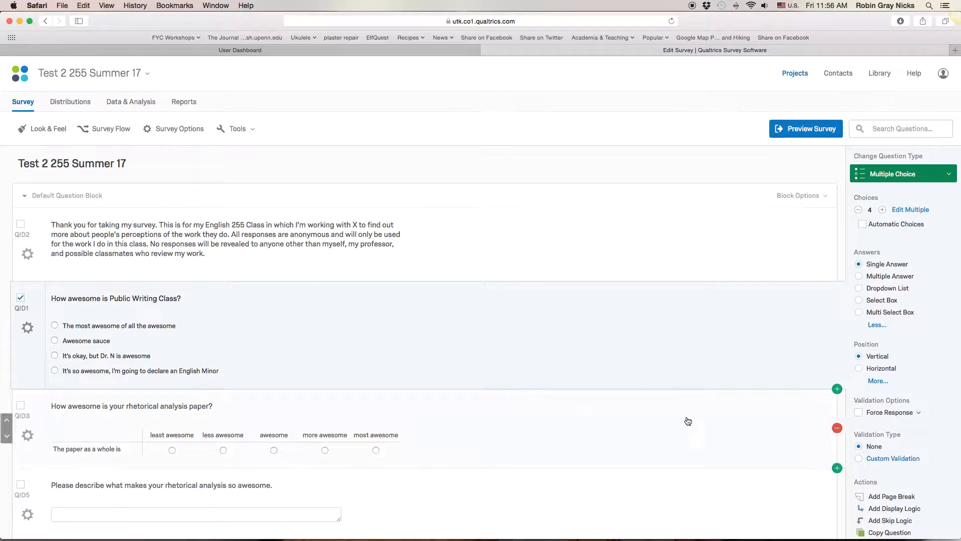
{"action": "scroll", "coordinate": [873, 419], "scroll_direction": "down", "scroll_amount": 5}
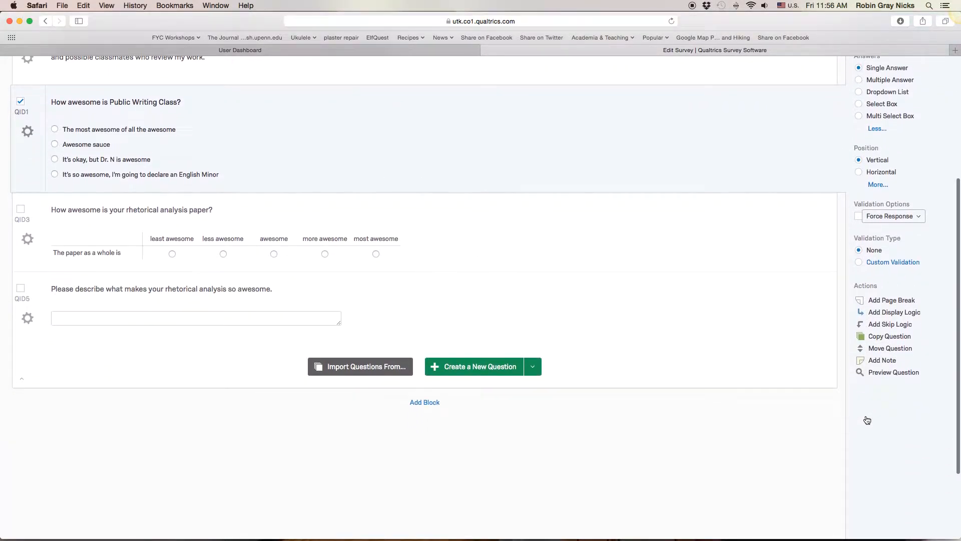
{"action": "left_click", "coordinate": [875, 326]}
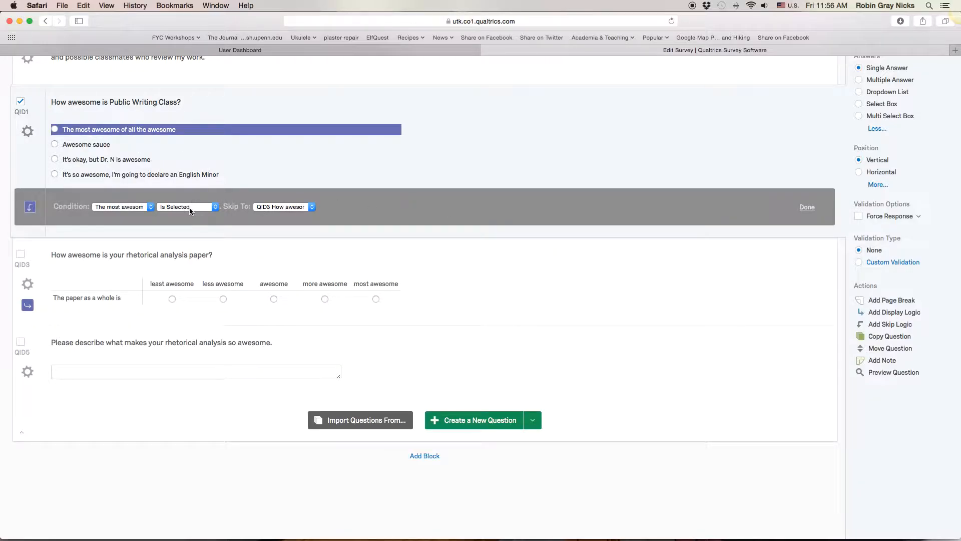
{"action": "left_click", "coordinate": [302, 207]}
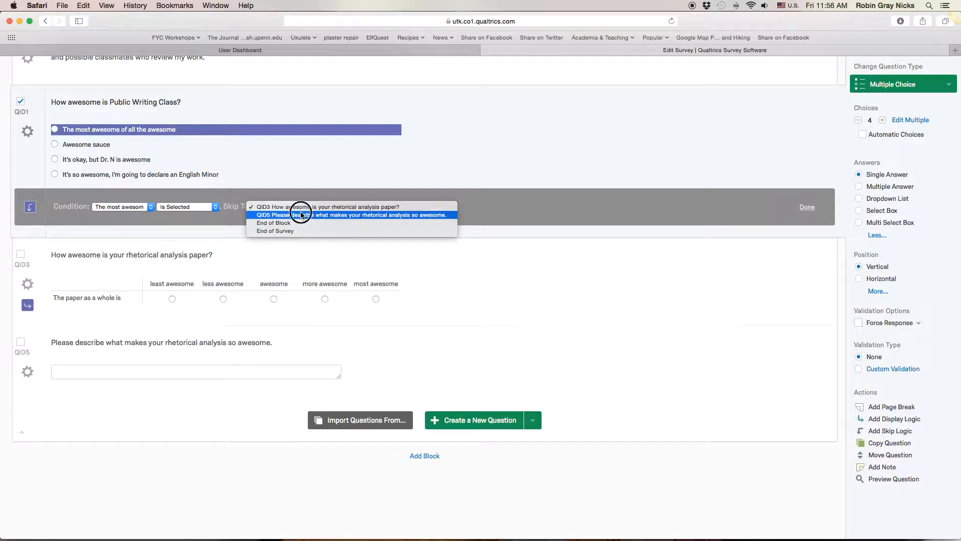
{"action": "left_click", "coordinate": [302, 214]}
- Change the skip logic condition to "It's okay, but Dr. N is awesome" and its destination to the rhetorical analysis question QID3
{"action": "left_click", "coordinate": [99, 161]}
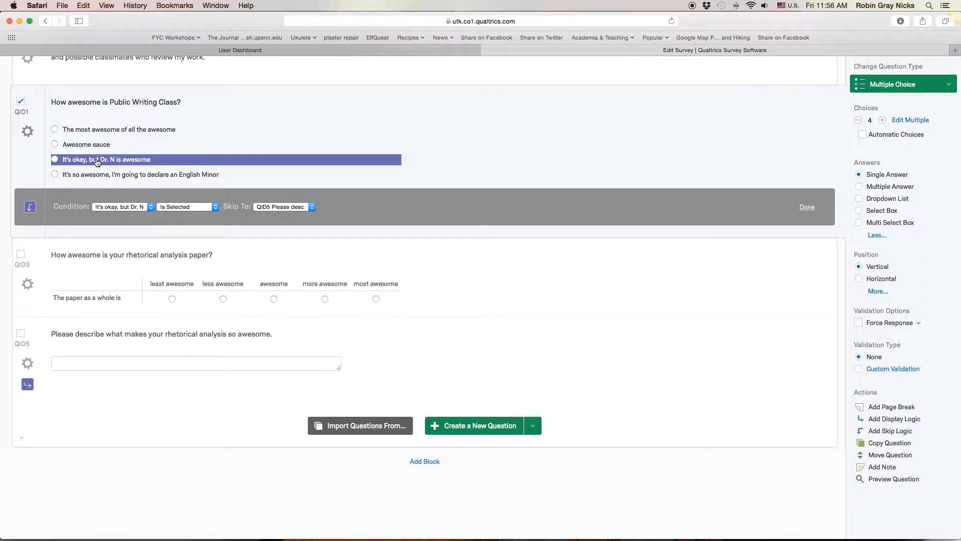
{"action": "left_click", "coordinate": [296, 209]}
{"action": "left_click", "coordinate": [299, 199]}
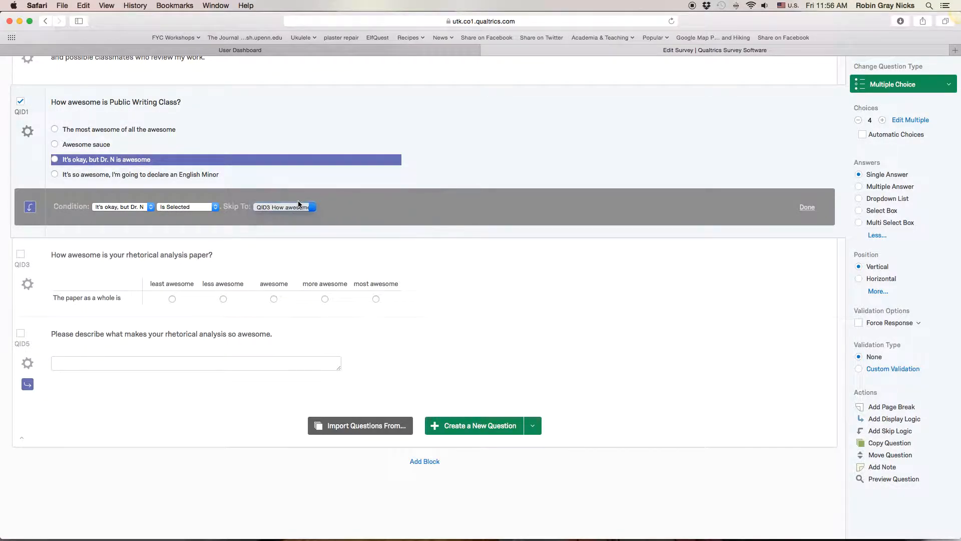
- Preview the survey and answer the Public Writing Class question with "It's okay, but Dr. N is awesome", continuing to the following page
{"action": "scroll", "coordinate": [359, 210], "scroll_direction": "up", "scroll_amount": 8}
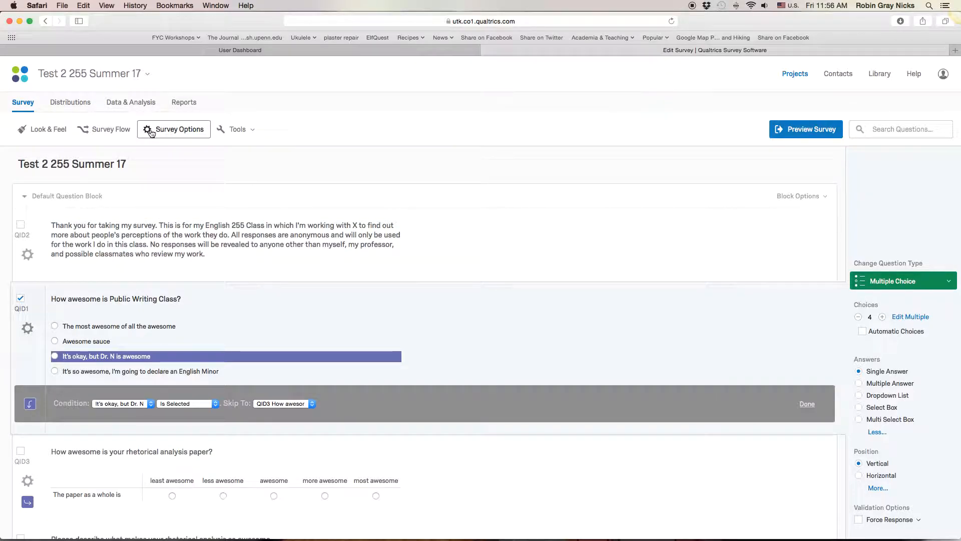
{"action": "left_click", "coordinate": [809, 135]}
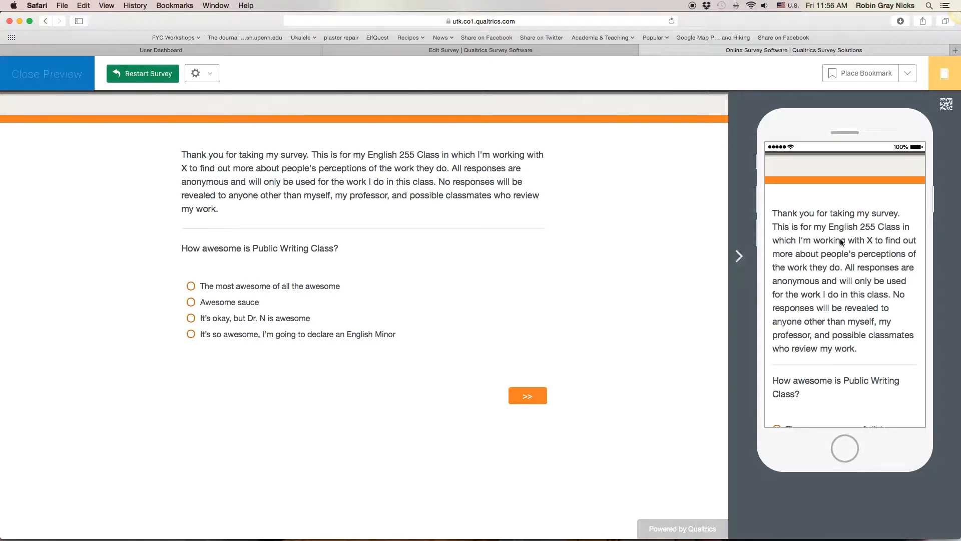
{"action": "scroll", "coordinate": [841, 242], "scroll_direction": "down", "scroll_amount": 5}
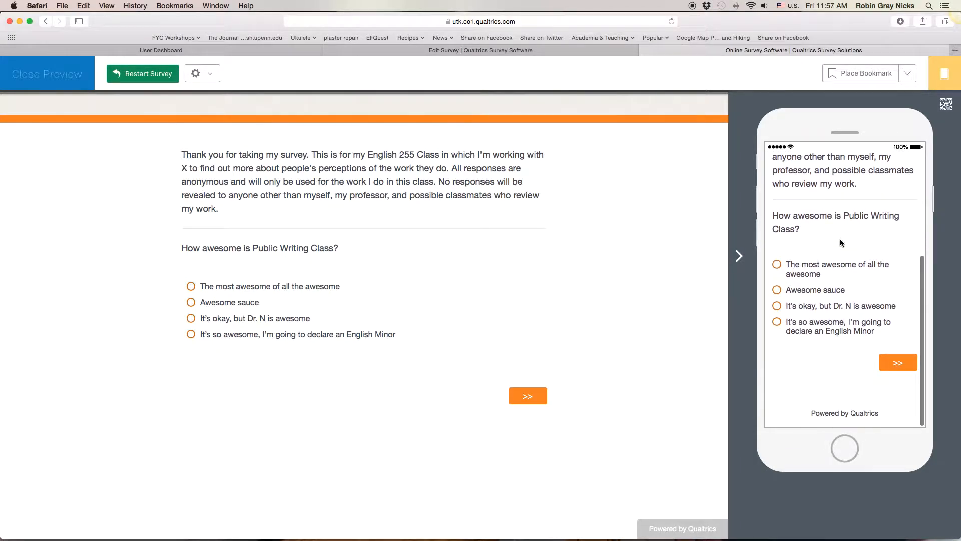
{"action": "left_click", "coordinate": [229, 303]}
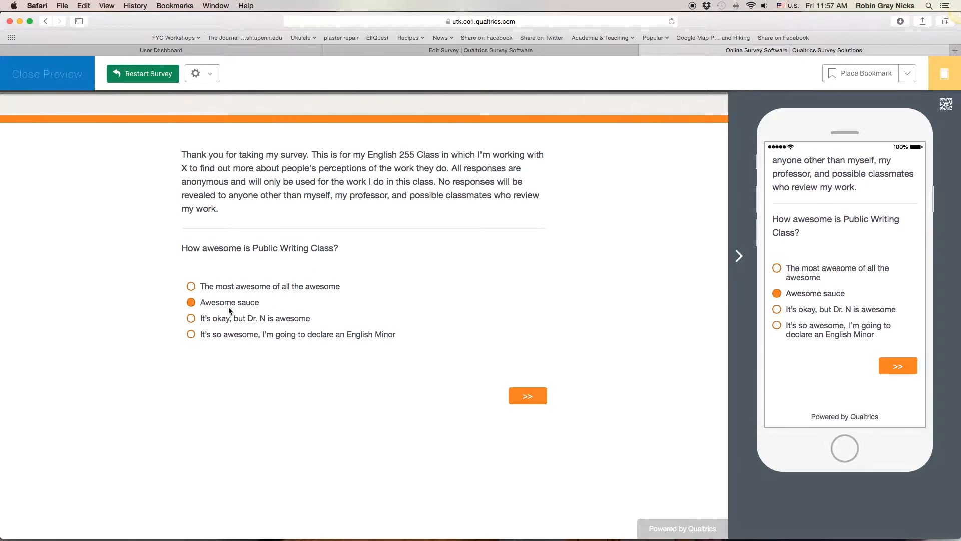
{"action": "left_click", "coordinate": [229, 316]}
{"action": "left_click", "coordinate": [534, 396]}
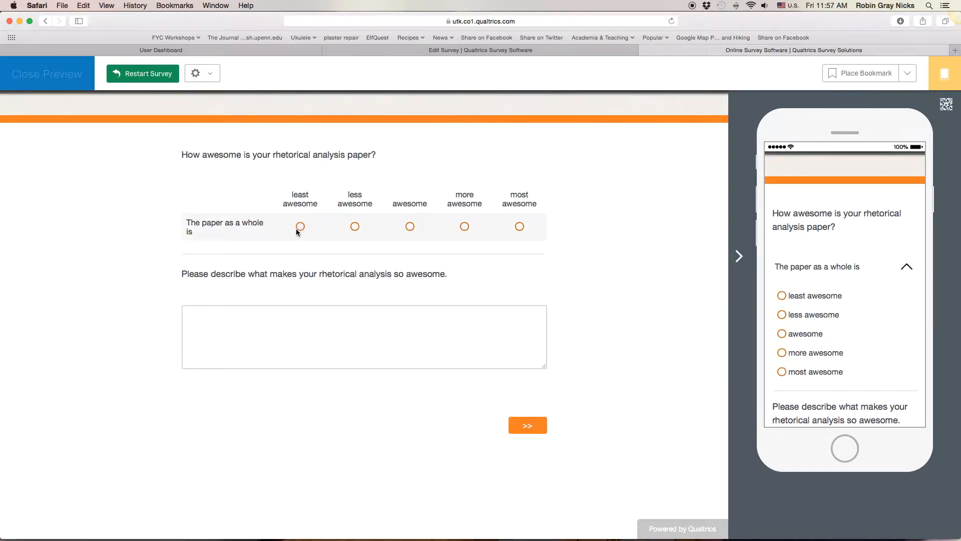
- Rate the paper as "least awesome", enter "akfjhd;ofi haporih ew;lfih32 ;o" as the description, and submit the preview response
{"action": "left_click", "coordinate": [300, 227]}
{"action": "left_click", "coordinate": [442, 345]}
{"action": "type", "text": "akfjhd;ofi haporih ew;lfih32 ;o"}
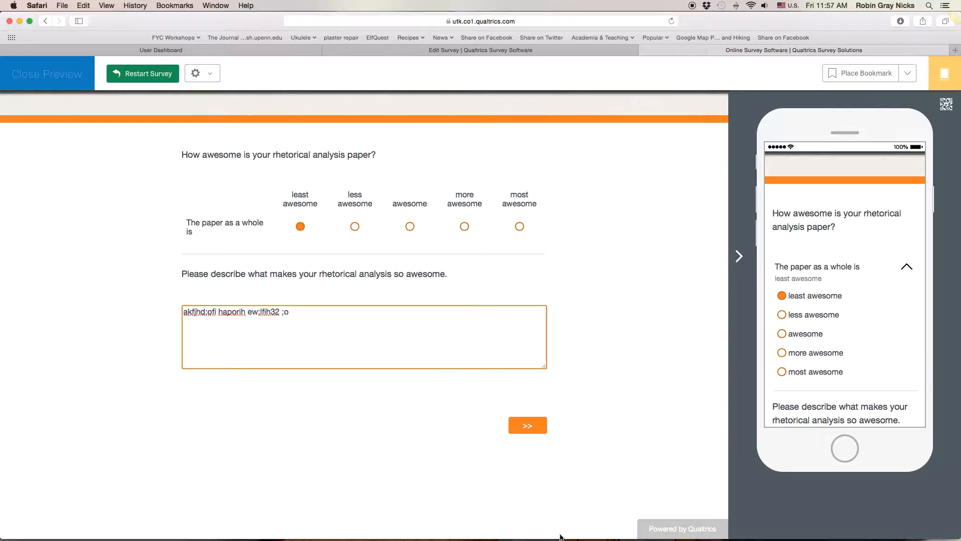
{"action": "left_click", "coordinate": [528, 425]}
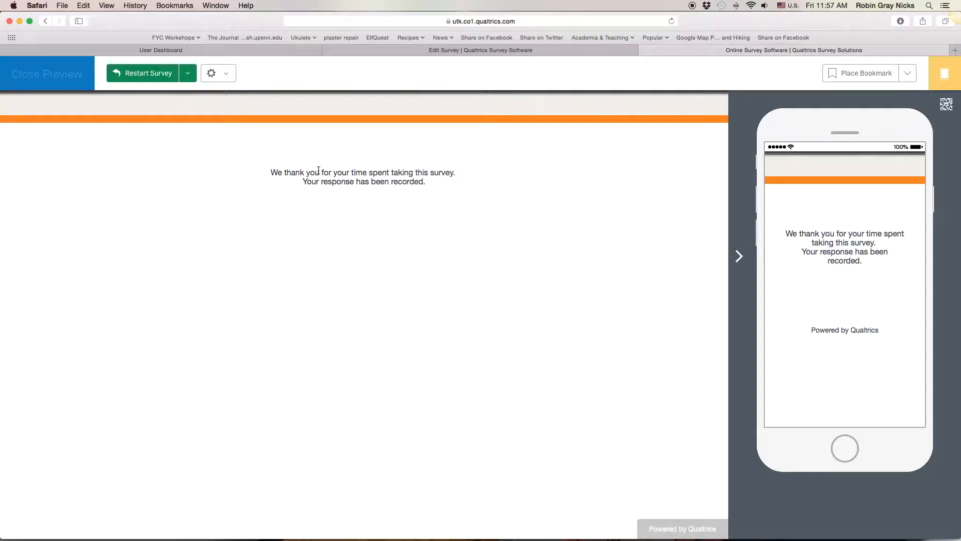
- Restart the preview, test the path for "The most awesome of all the awesome", and close the preview
{"action": "left_click", "coordinate": [158, 74]}
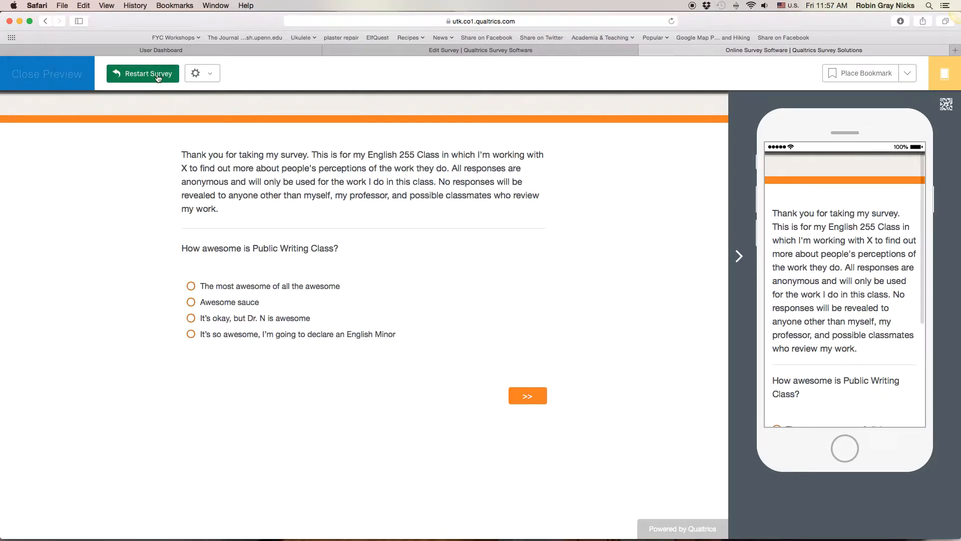
{"action": "left_click", "coordinate": [275, 289]}
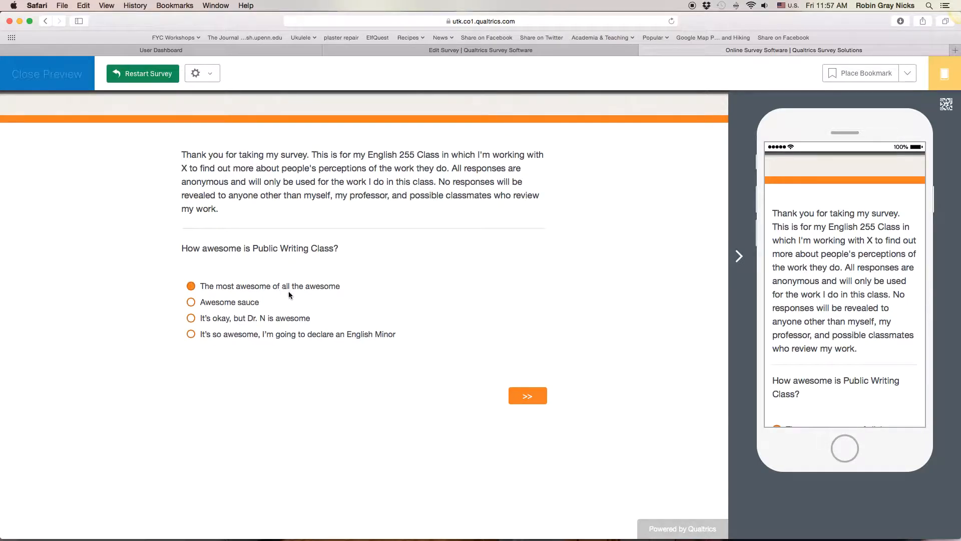
{"action": "left_click", "coordinate": [533, 397]}
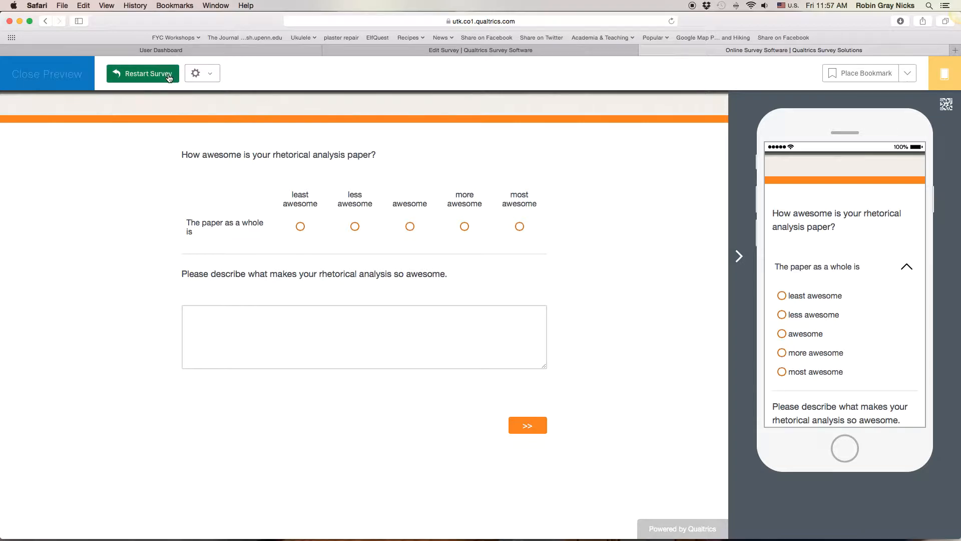
{"action": "left_click", "coordinate": [39, 80]}
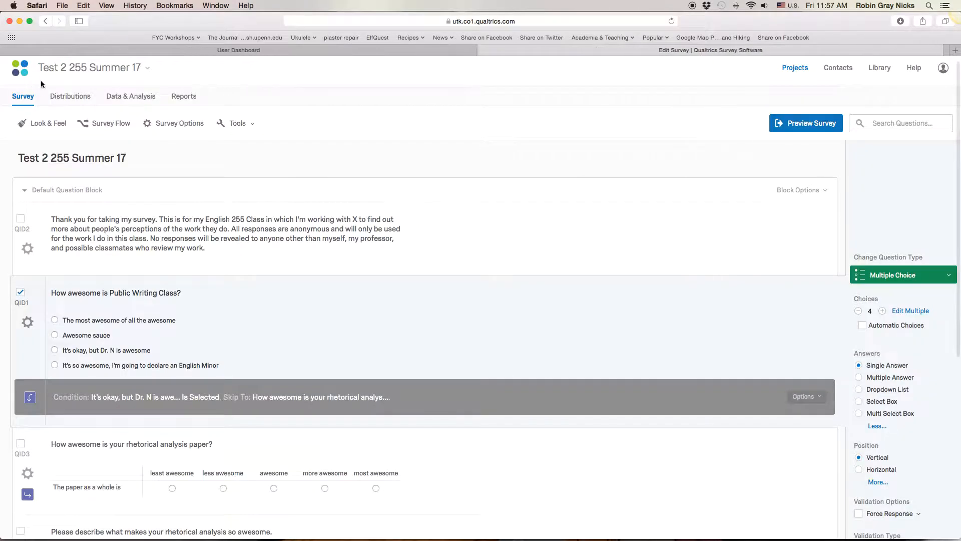
{"action": "scroll", "coordinate": [504, 287], "scroll_direction": "down", "scroll_amount": 5}
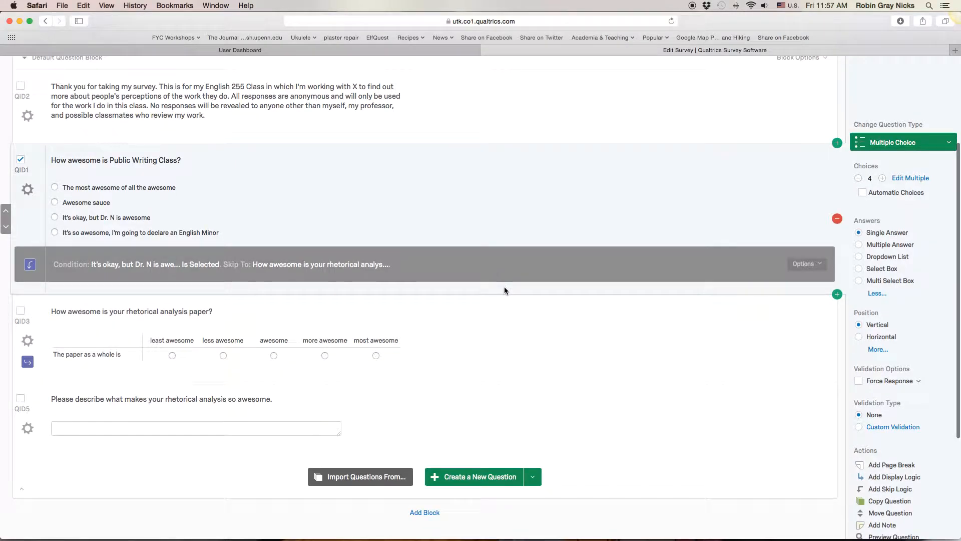
{"action": "scroll", "coordinate": [366, 253], "scroll_direction": "up", "scroll_amount": 2}
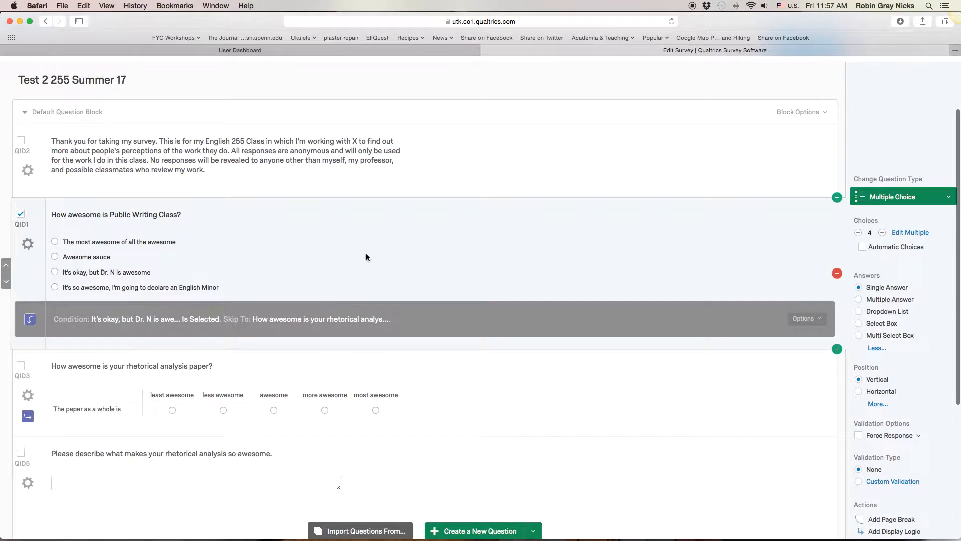
{"action": "scroll", "coordinate": [365, 253], "scroll_direction": "up", "scroll_amount": 3}
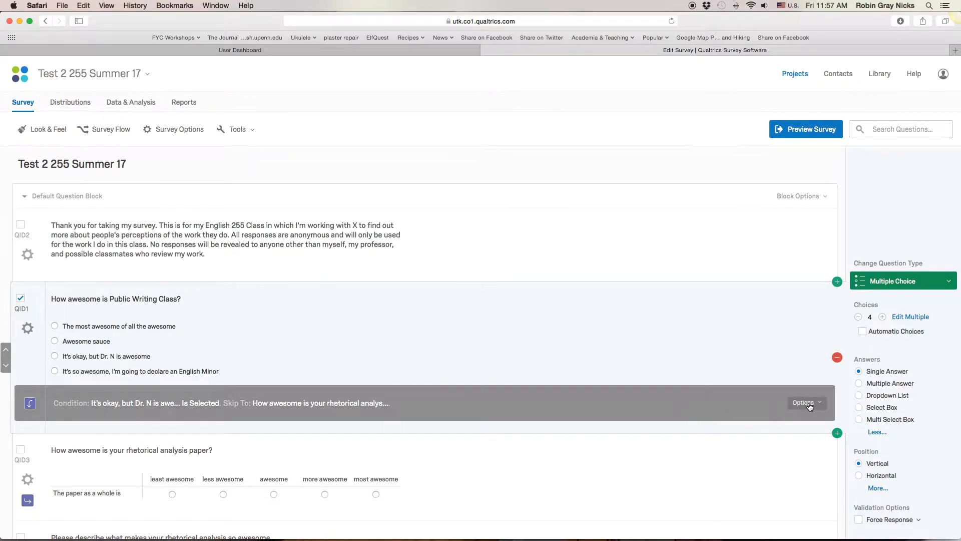
{"action": "scroll", "coordinate": [23, 118], "scroll_direction": "down", "scroll_amount": 1}
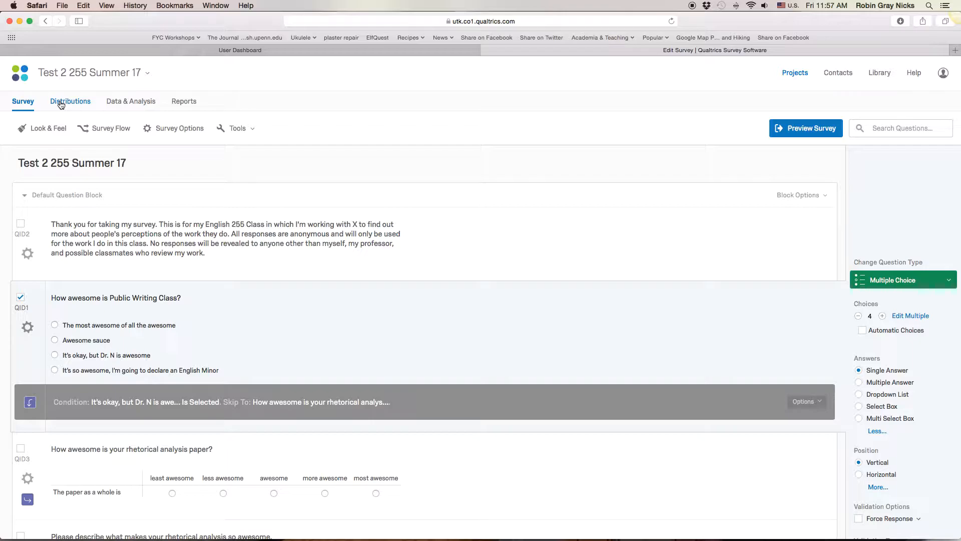
- Set up web distribution of the survey with an anonymous link and select the link's full URL
{"action": "left_click", "coordinate": [60, 102]}
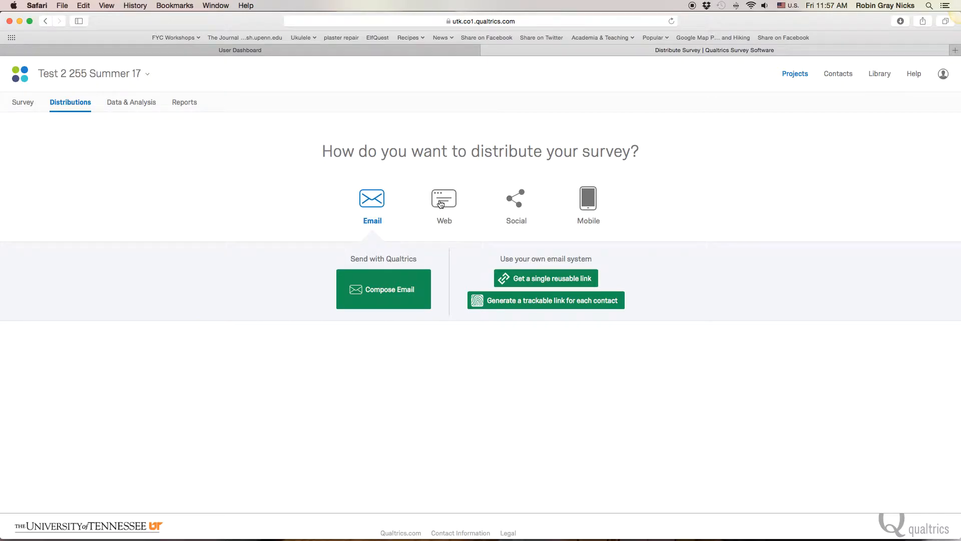
{"action": "left_click", "coordinate": [440, 203]}
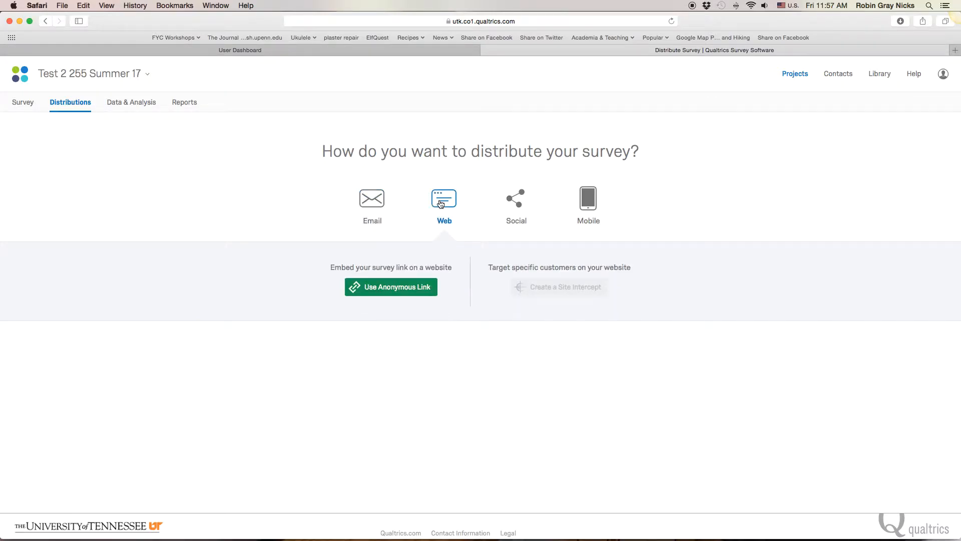
{"action": "left_click", "coordinate": [416, 291]}
{"action": "left_click_drag", "start_coordinate": [433, 243], "coordinate": [665, 244]}
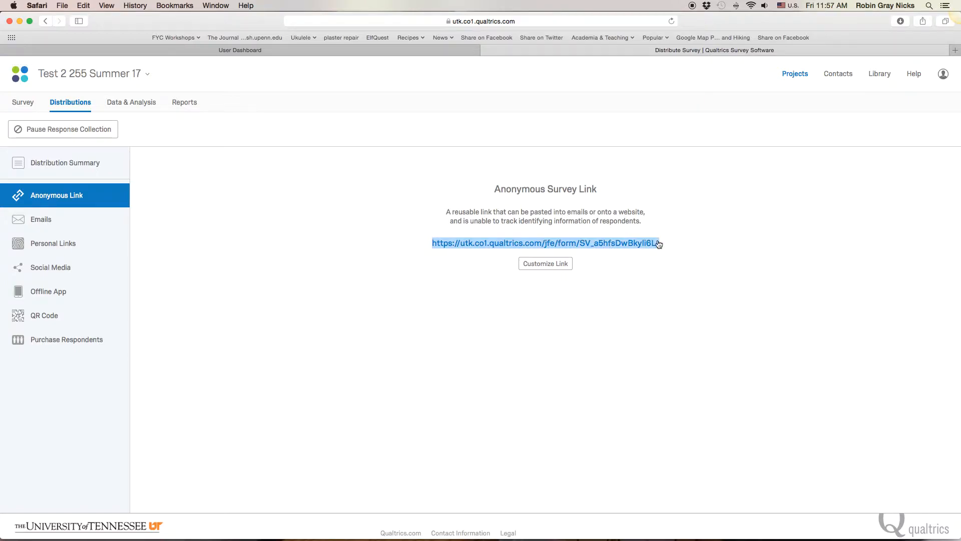